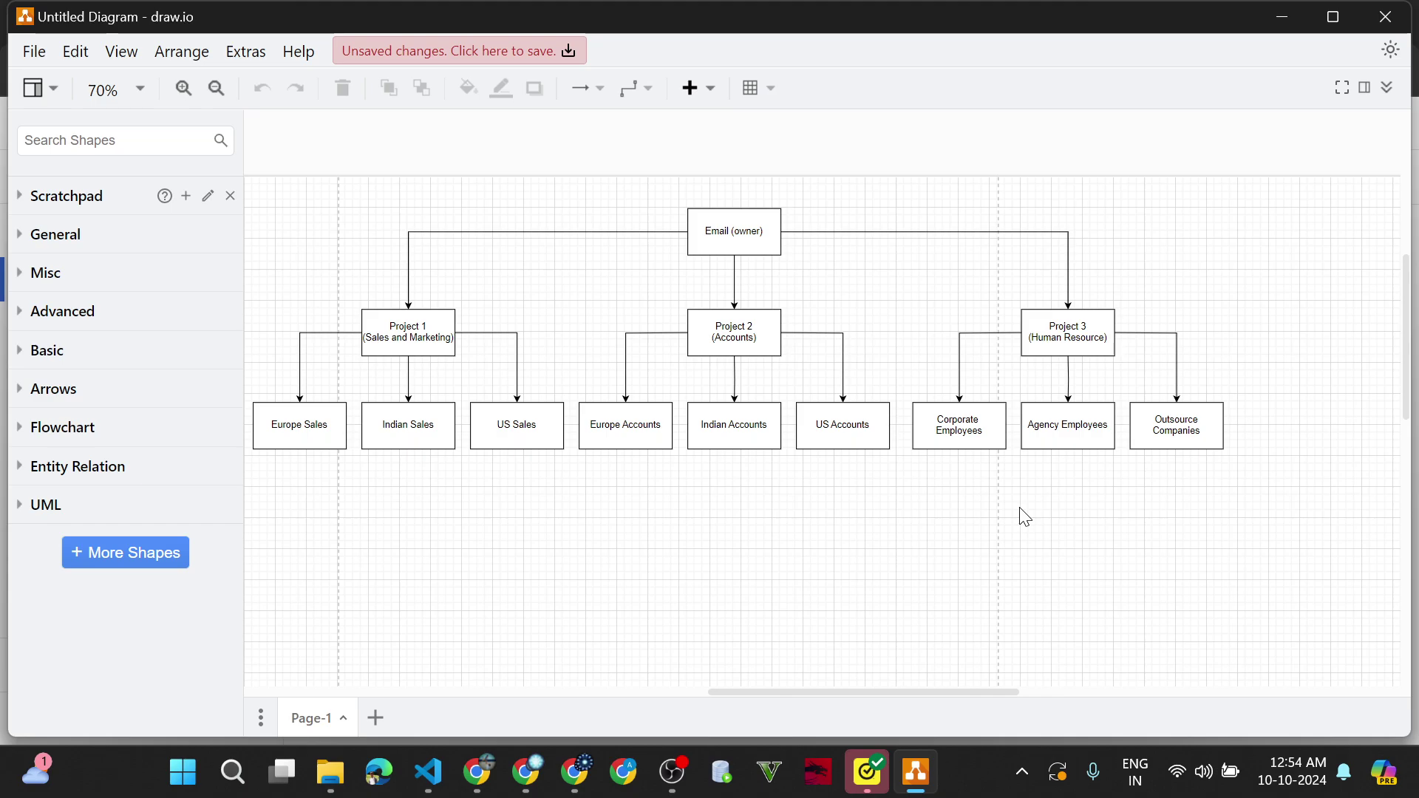
# Step: Switch from the draw.io project hierarchy diagram to the Google Cloud console and open the project picker
pyautogui.moveTo(1282, 282); pyautogui.dragTo(235, 494)
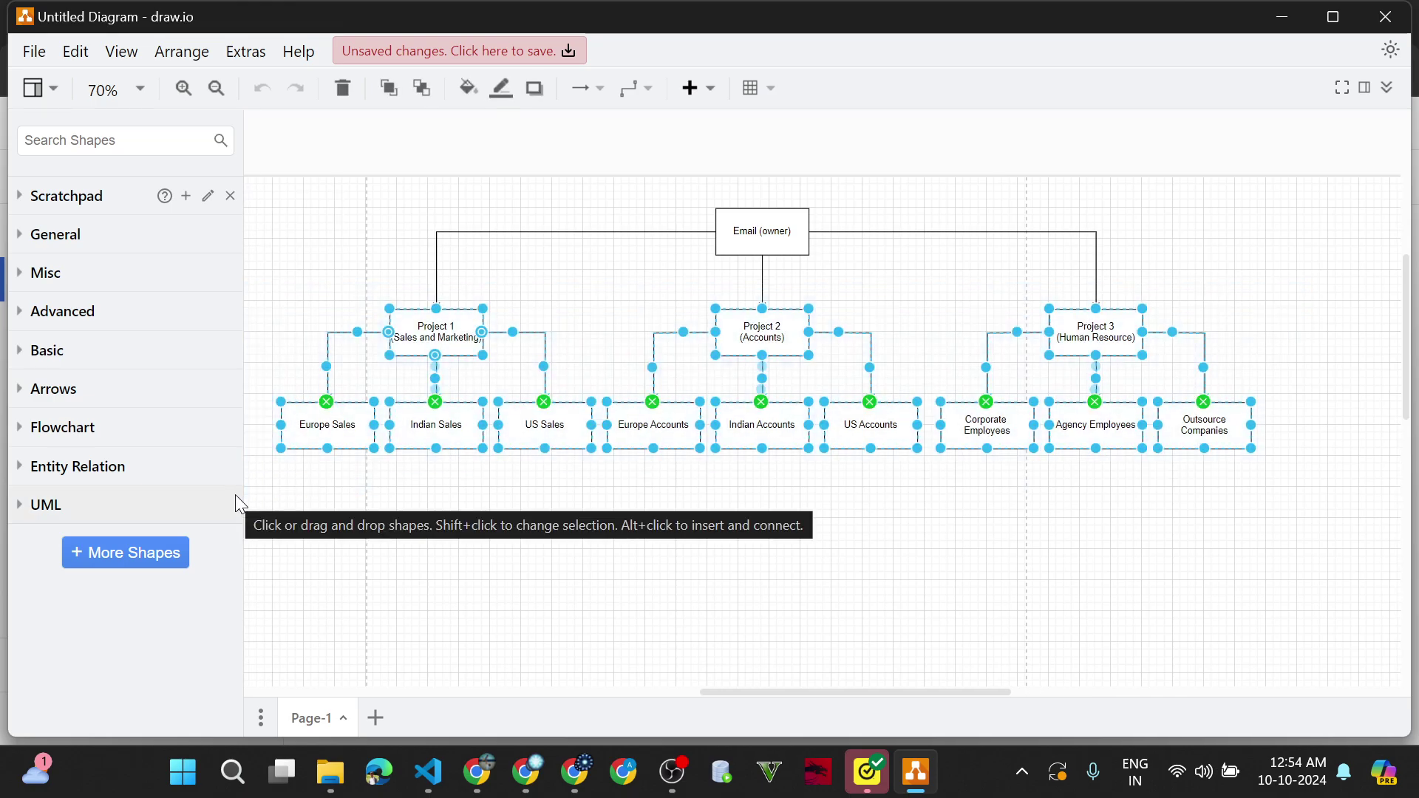
pyautogui.click(590, 526)
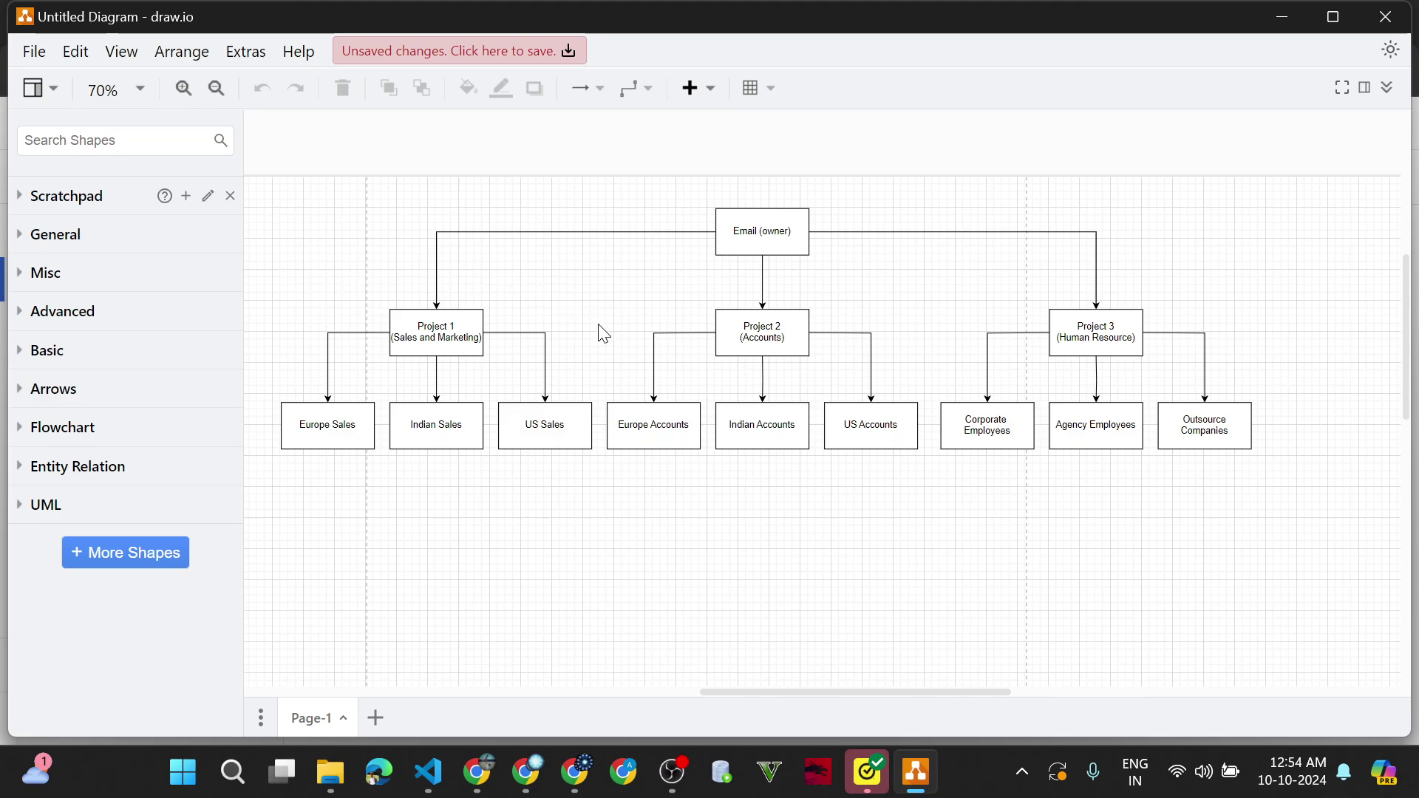
pyautogui.hotkey('alt', 'Tab')
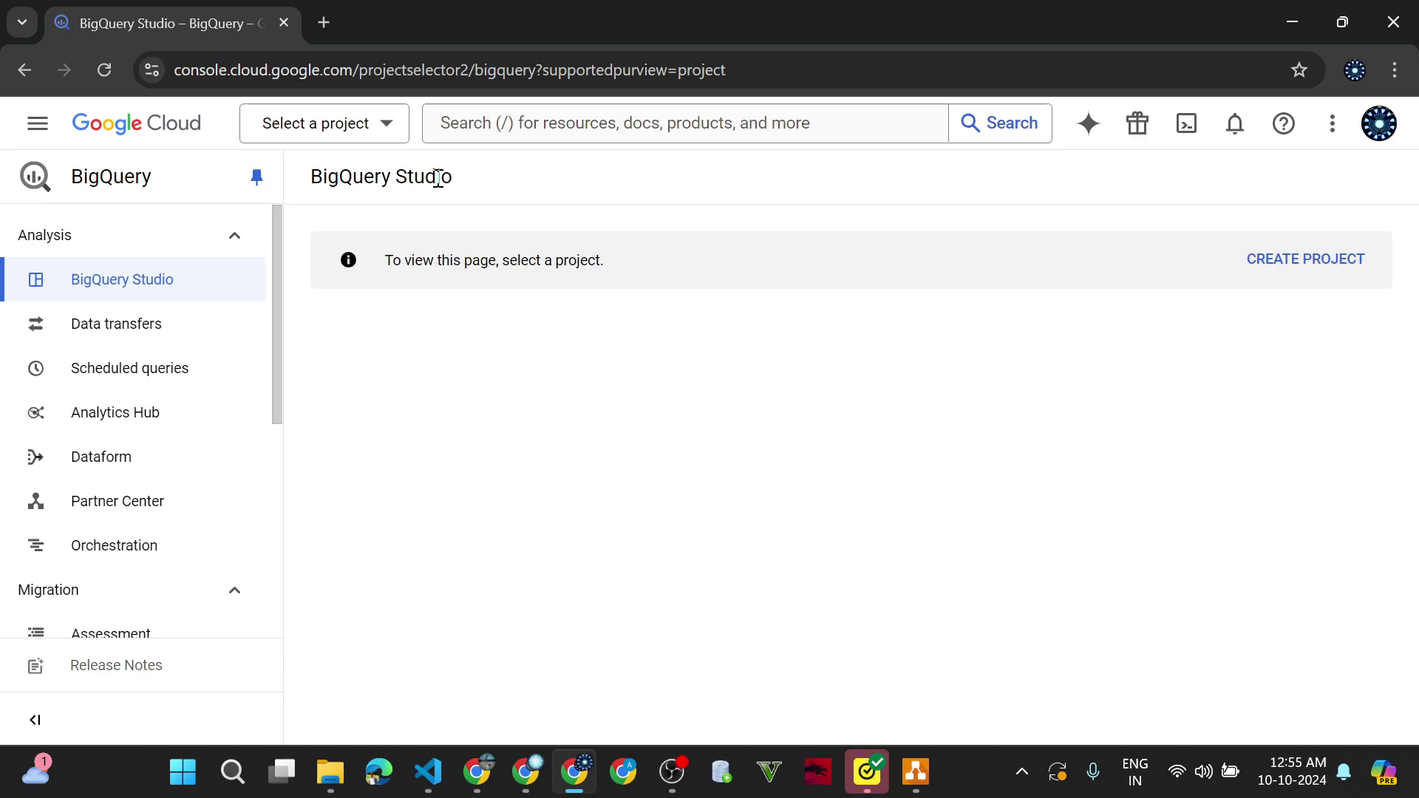
pyautogui.click(370, 131)
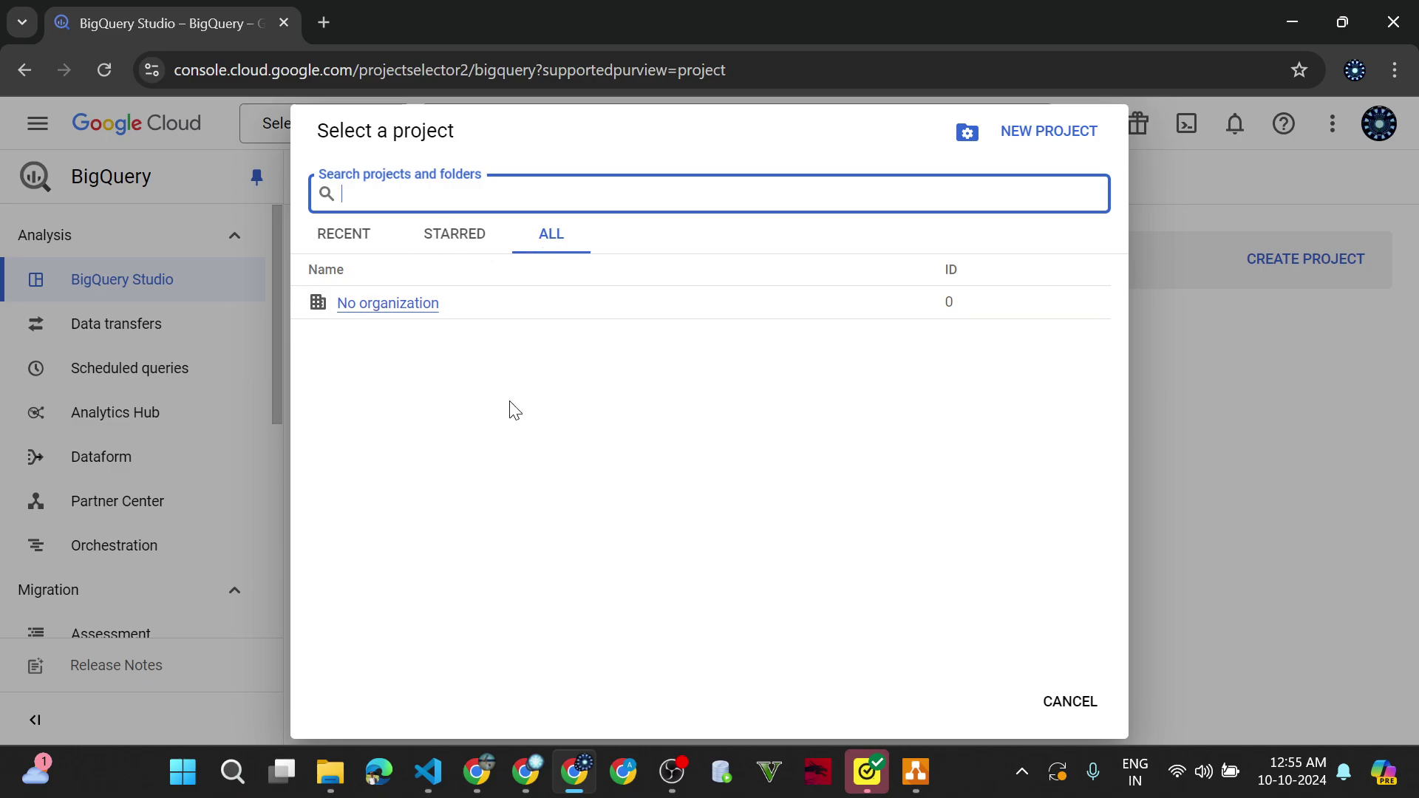
# Step: Switch to draw.io and review the Accounts and Human Resource branches of the project diagram
pyautogui.hotkey('alt', 'Tab')
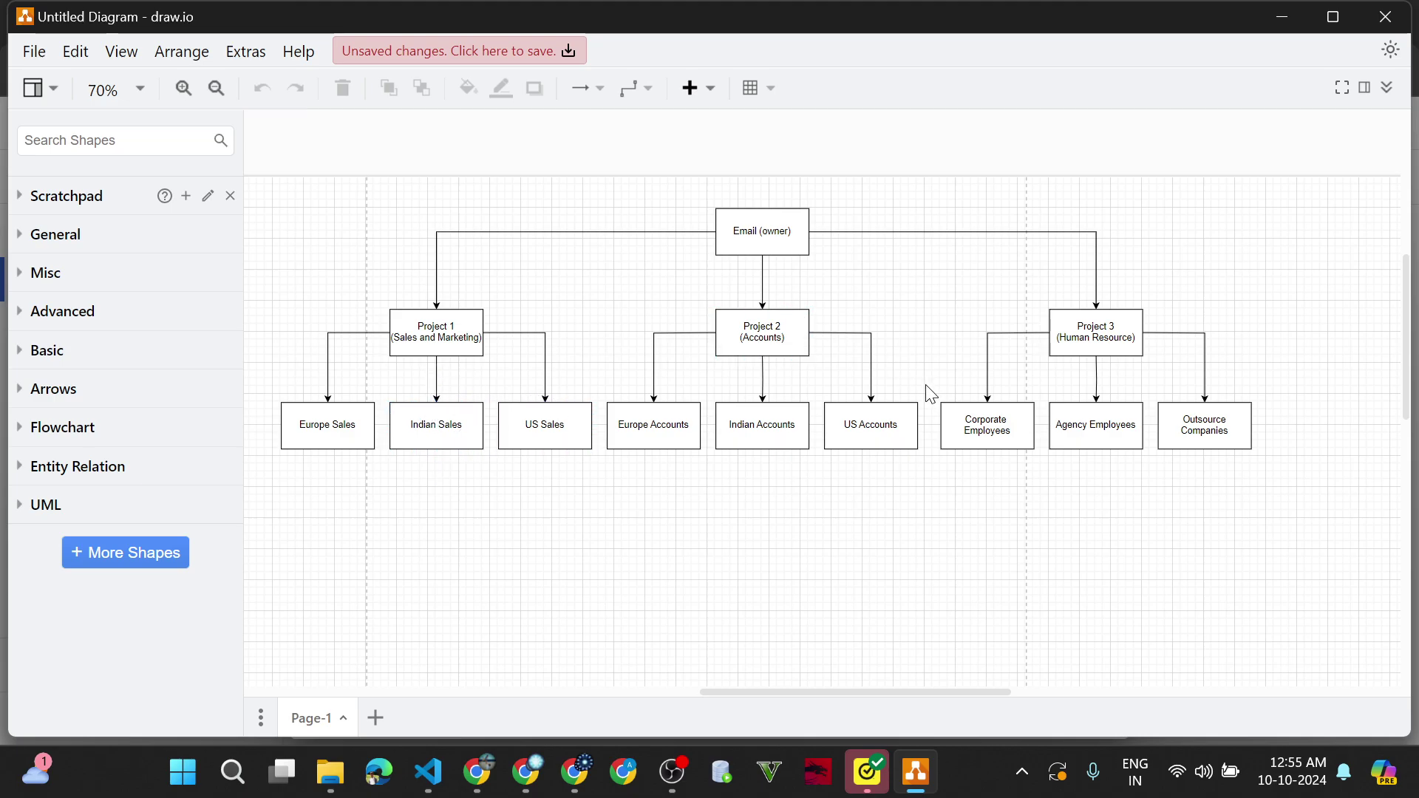
pyautogui.click(646, 436)
pyautogui.click(566, 369)
pyautogui.click(1050, 356)
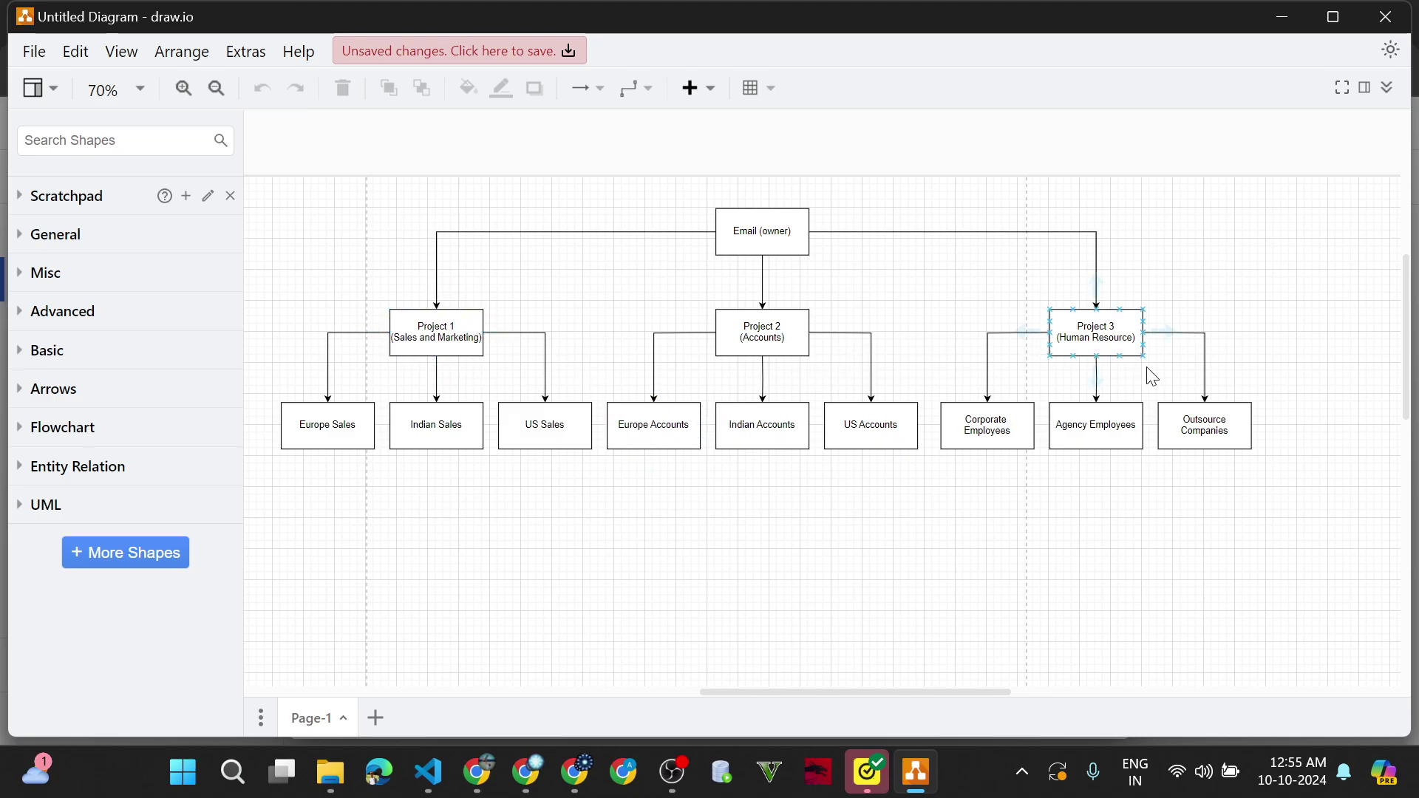
pyautogui.click(1051, 356)
pyautogui.click(1116, 477)
# Step: Return to the Google Cloud console, start a new project and name it HR-zhaco-tech
pyautogui.hotkey('alt', 'Tab')
pyautogui.click(1075, 141)
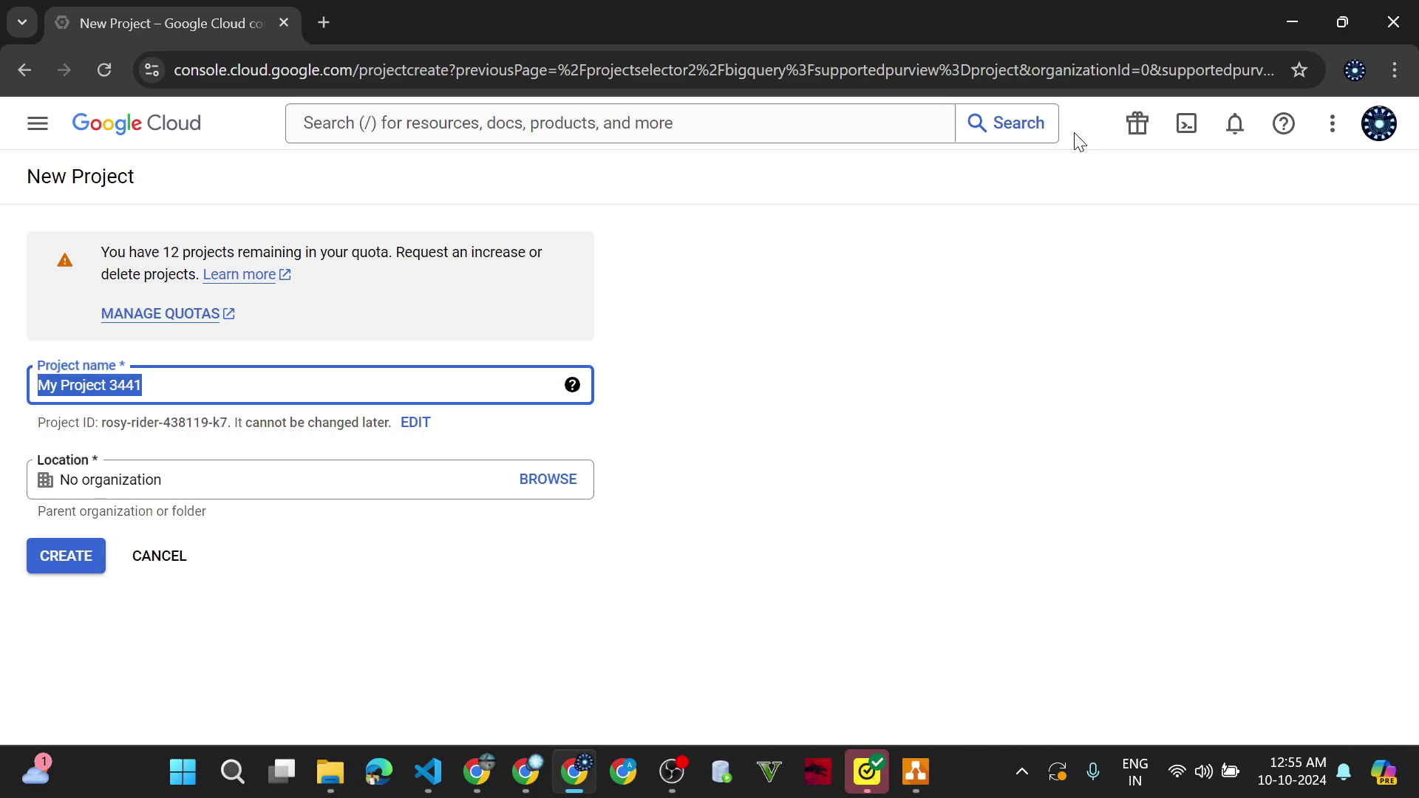
pyautogui.write('HR')
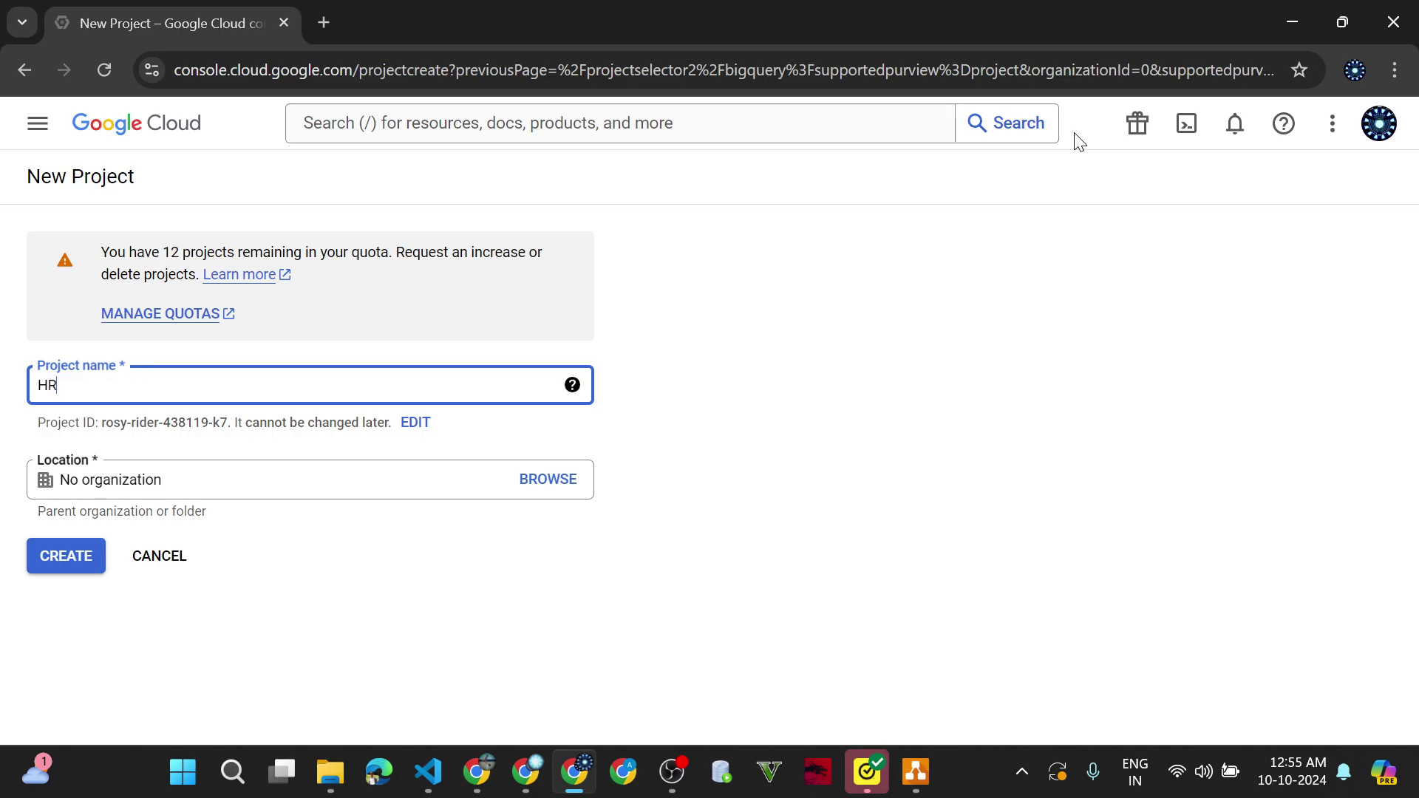
pyautogui.write('-Zhaco')
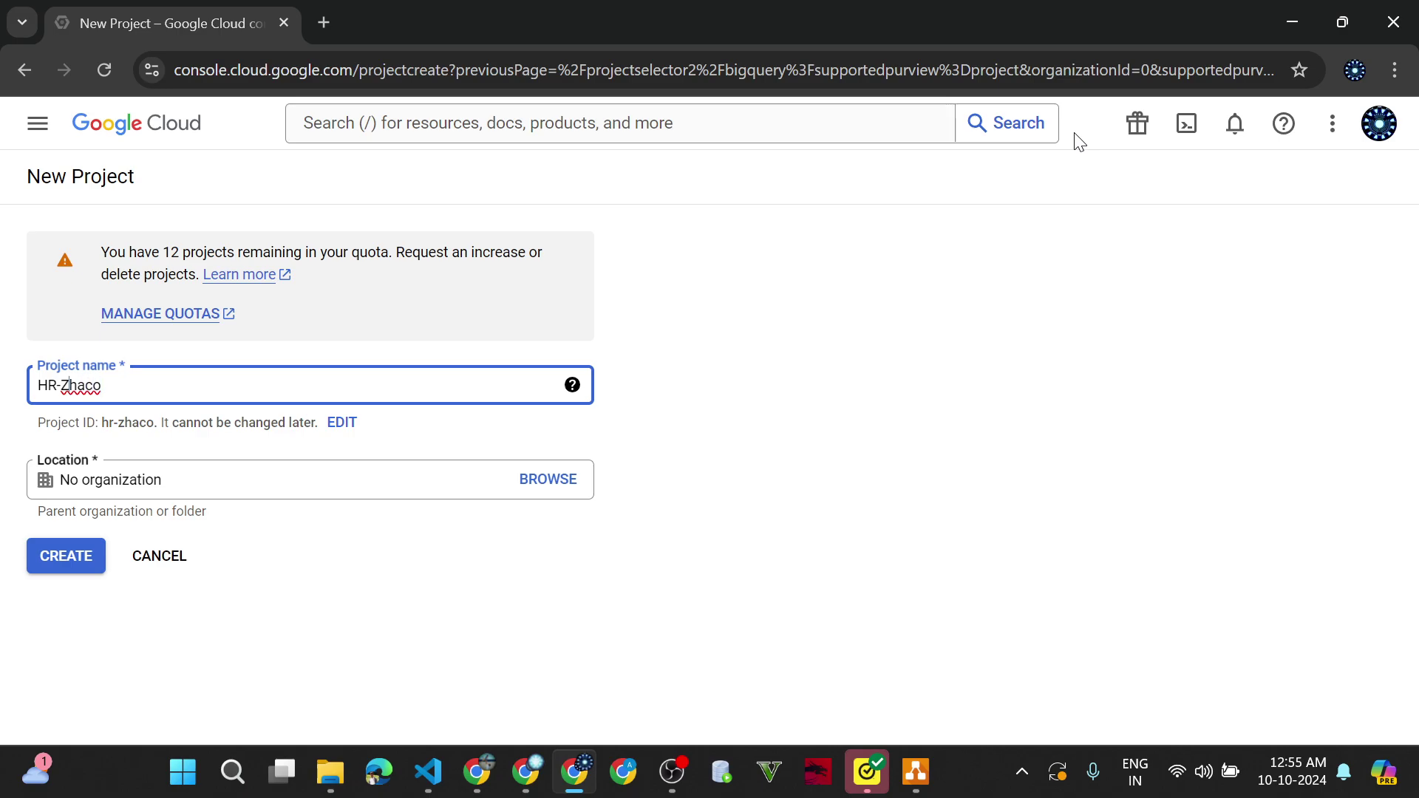
pyautogui.press('Left')
pyautogui.press('Left')
pyautogui.press('Left')
pyautogui.press('Left')
pyautogui.press('BackSpace')
pyautogui.write('z')
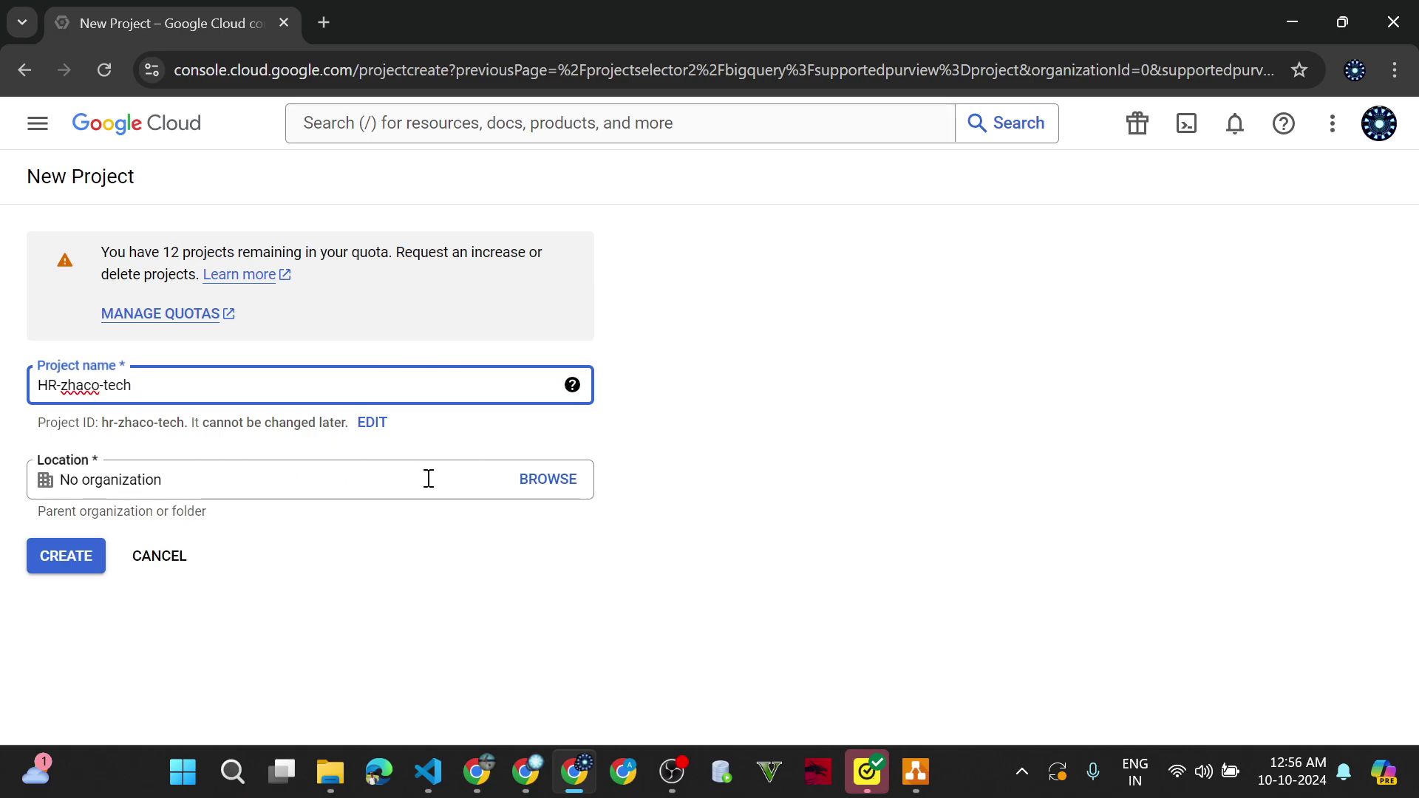
# Step: Create the HR-zhaco-tech project with no organization, select it and dismiss the BigQuery welcome message
pyautogui.hotkey('alt', 'Tab')
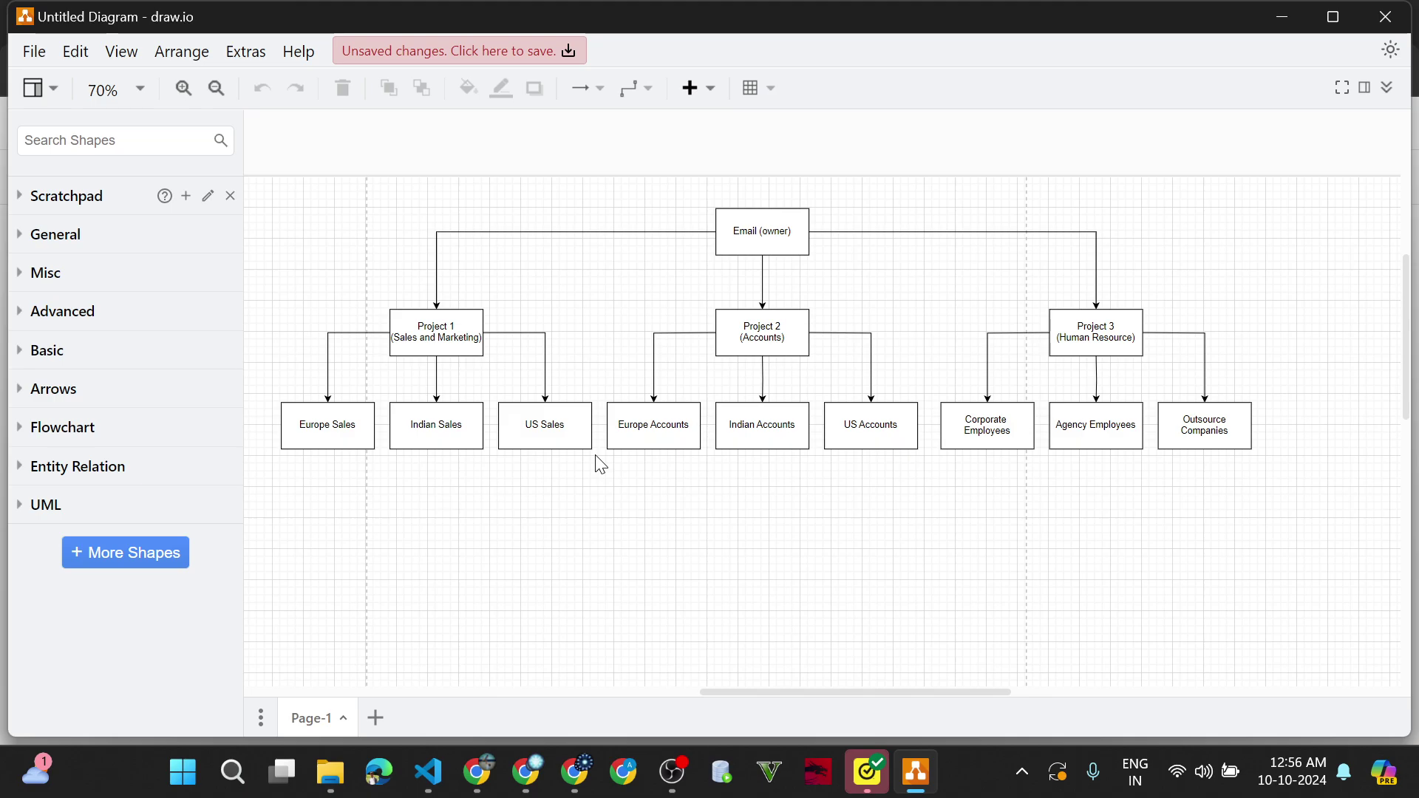
pyautogui.hotkey('alt', 'Tab')
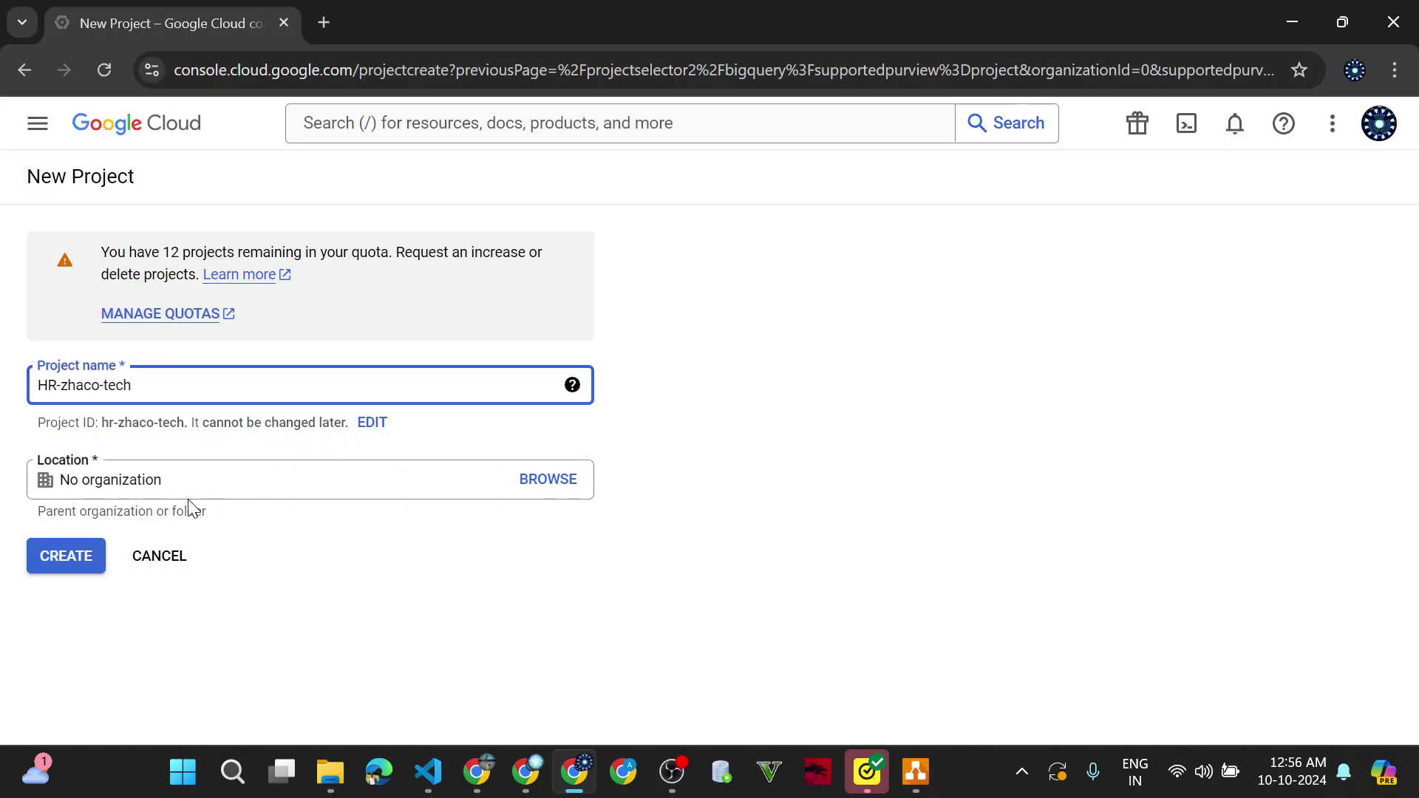
pyautogui.click(78, 563)
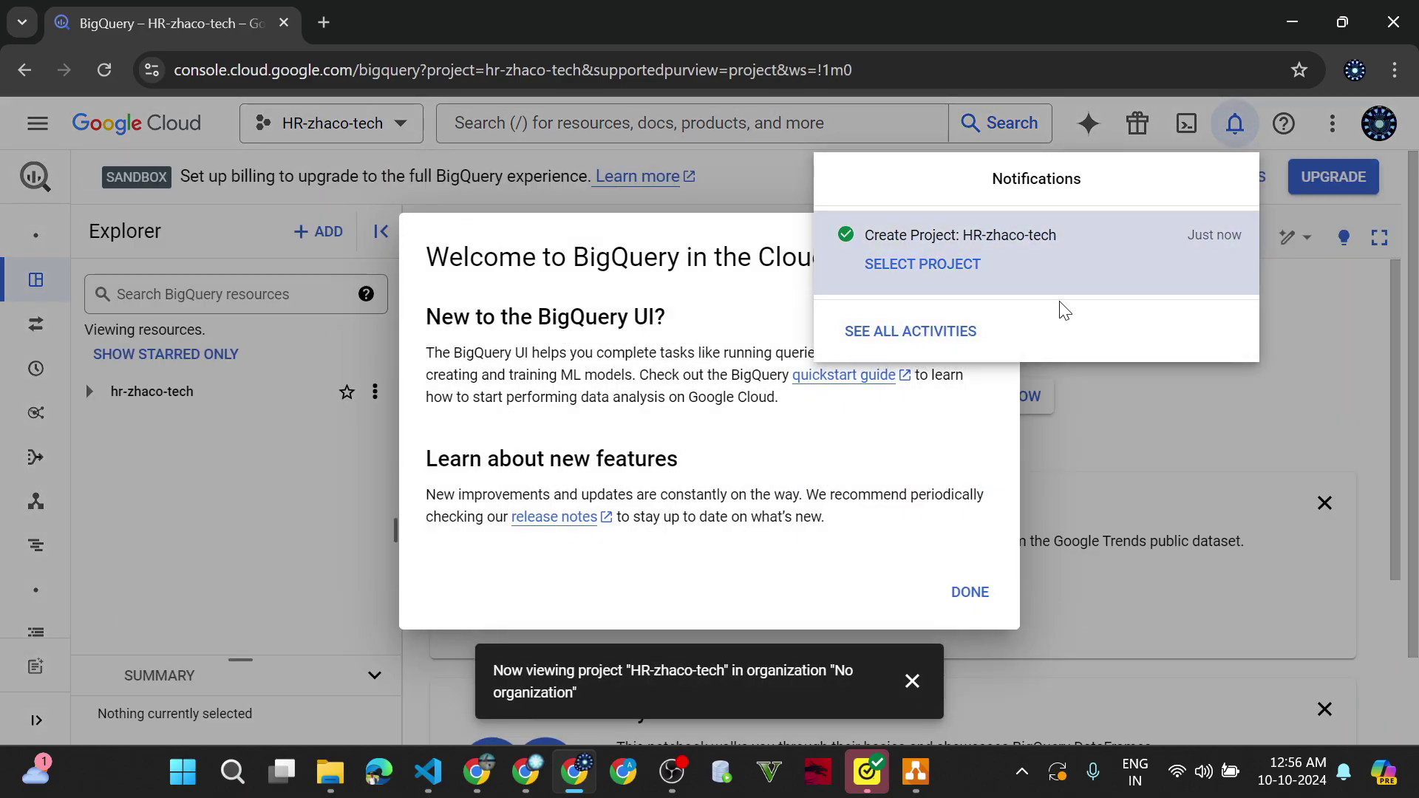
pyautogui.click(917, 267)
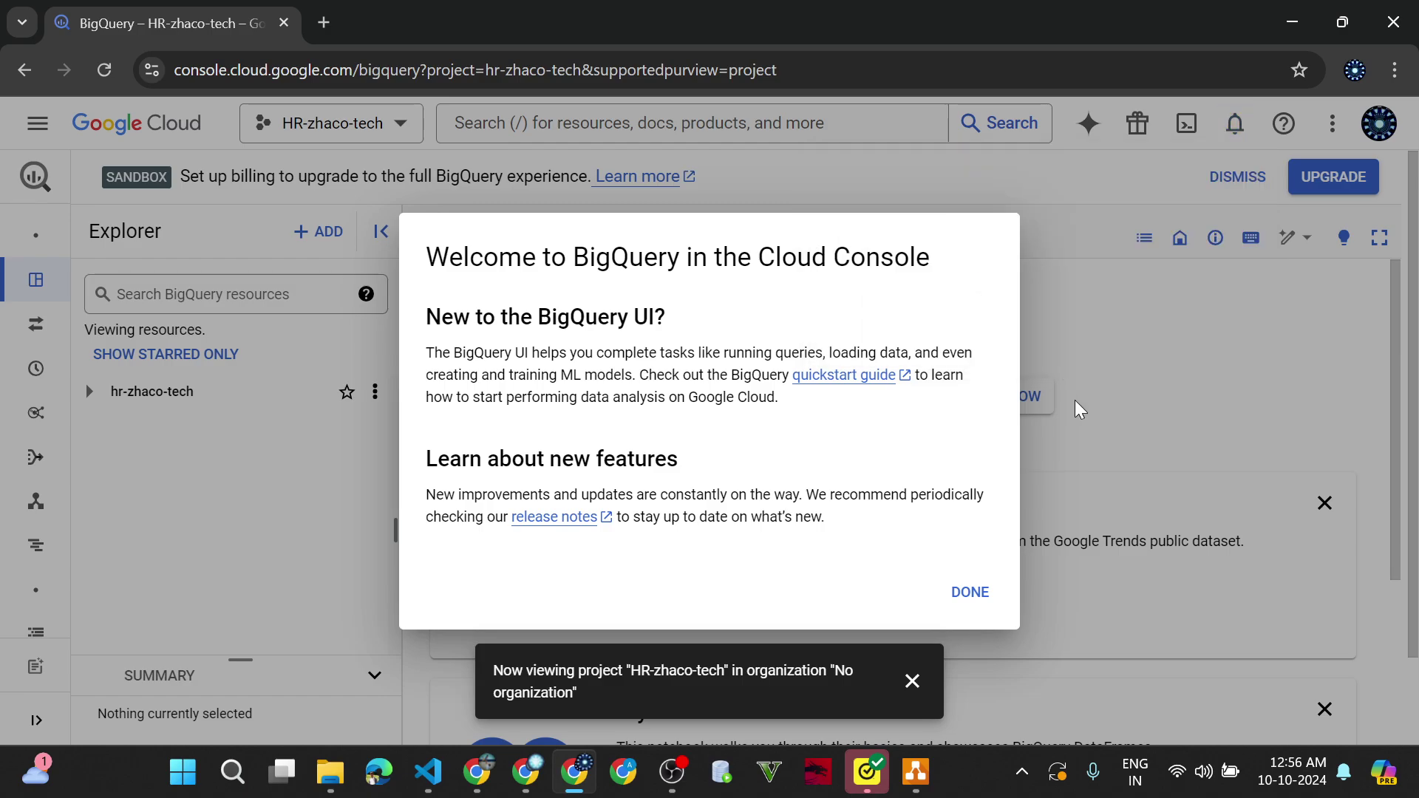
pyautogui.click(970, 594)
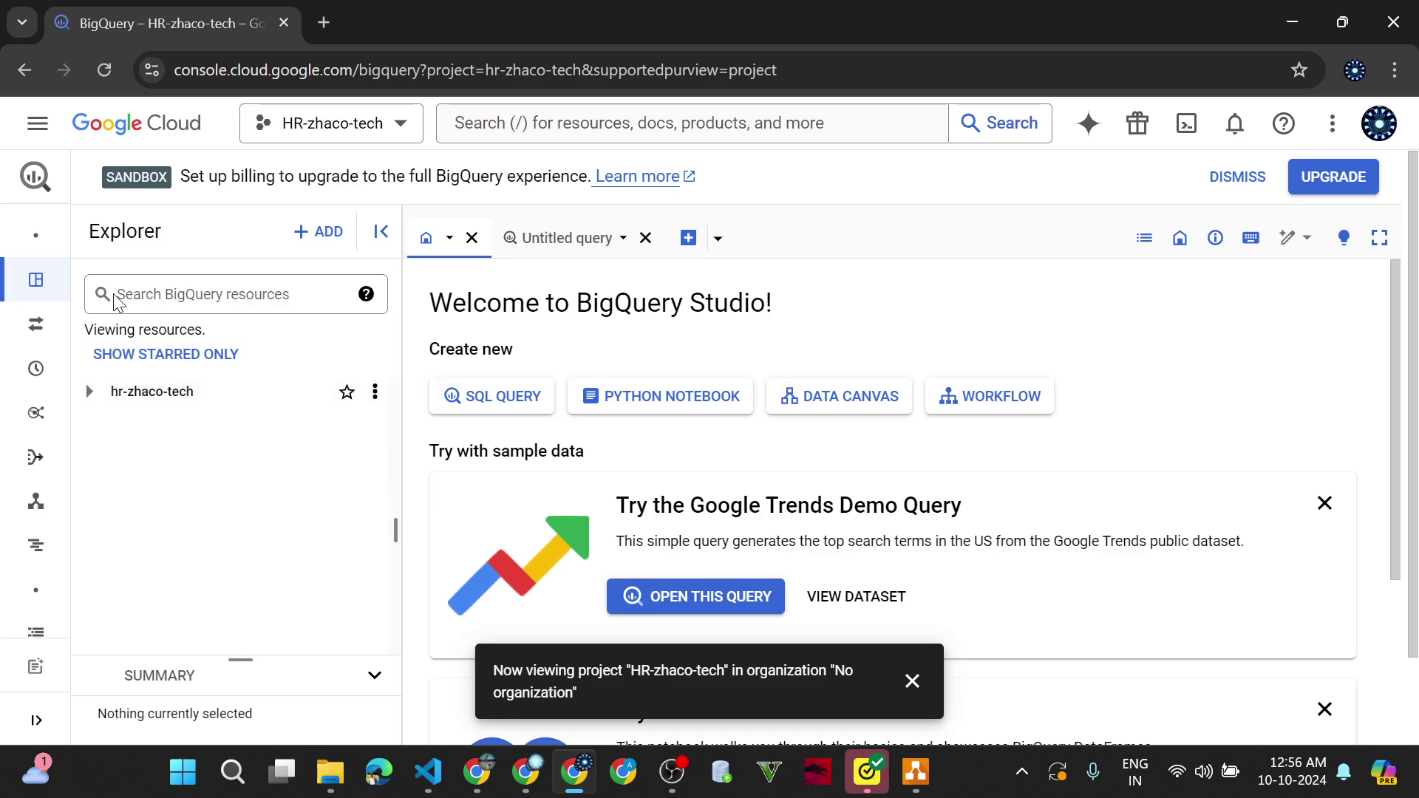
# Step: Go to the Google Cloud home page and look through its getting-started resources and products
pyautogui.moveTo(38, 231)
pyautogui.click(159, 127)
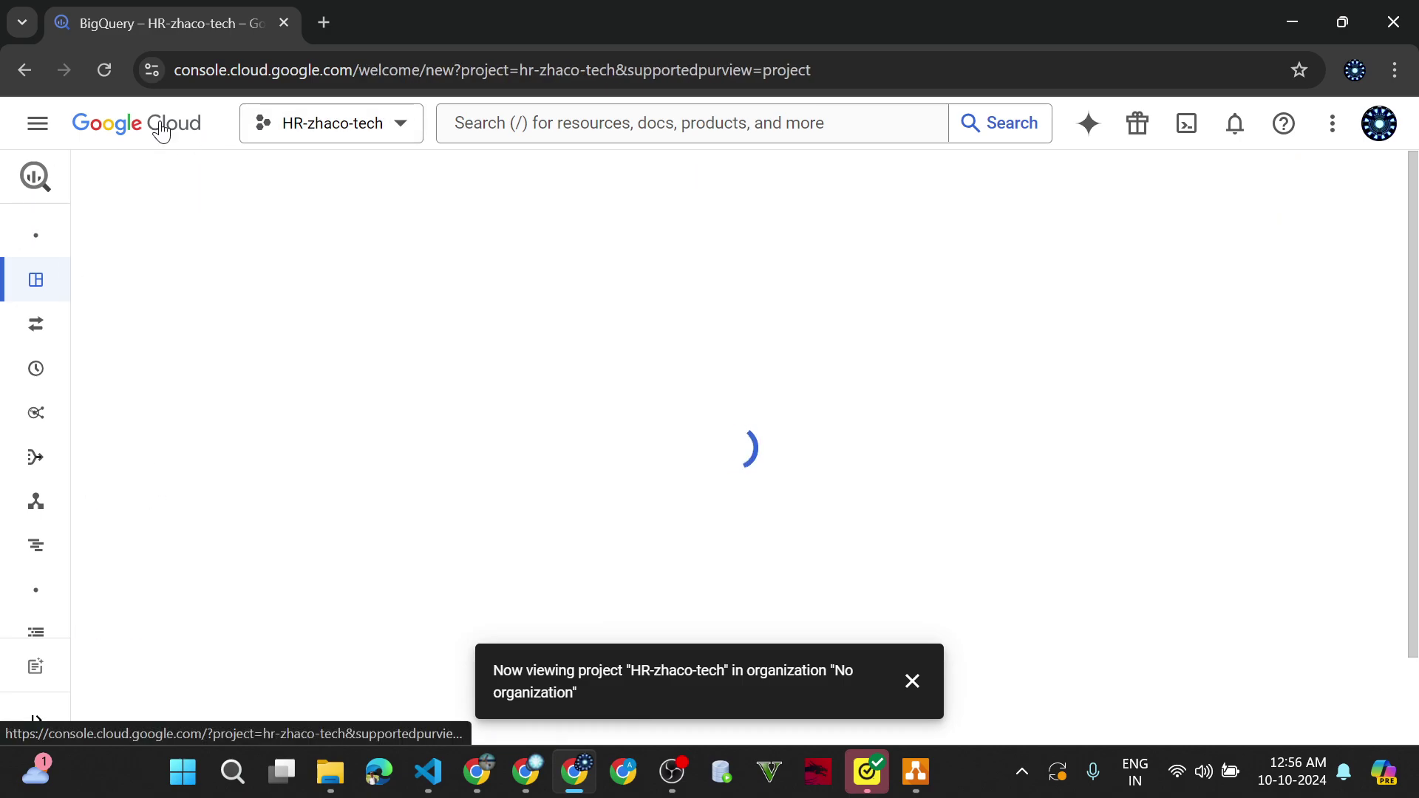
pyautogui.scroll(-2, 516, 374)
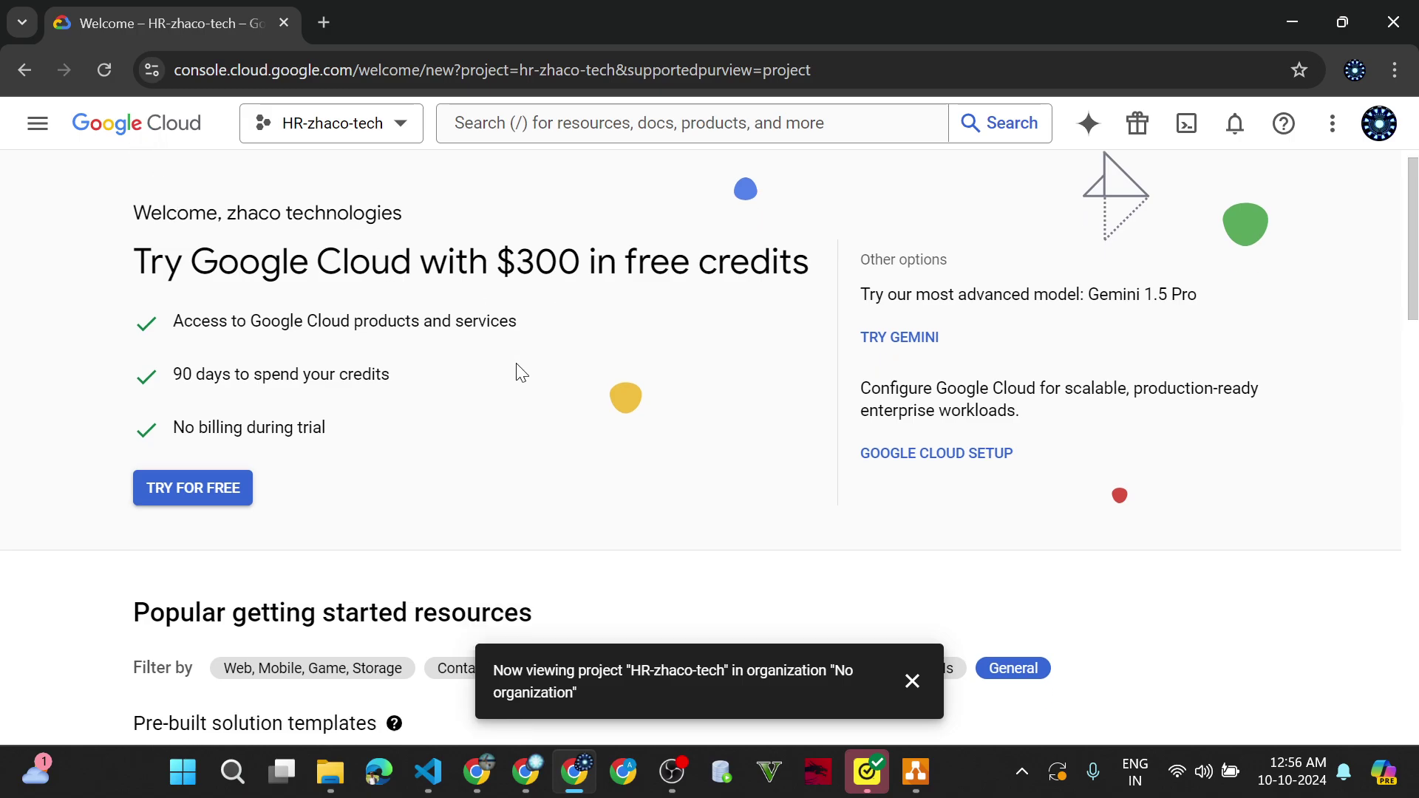
pyautogui.scroll(-3, 516, 374)
pyautogui.scroll(4, 515, 374)
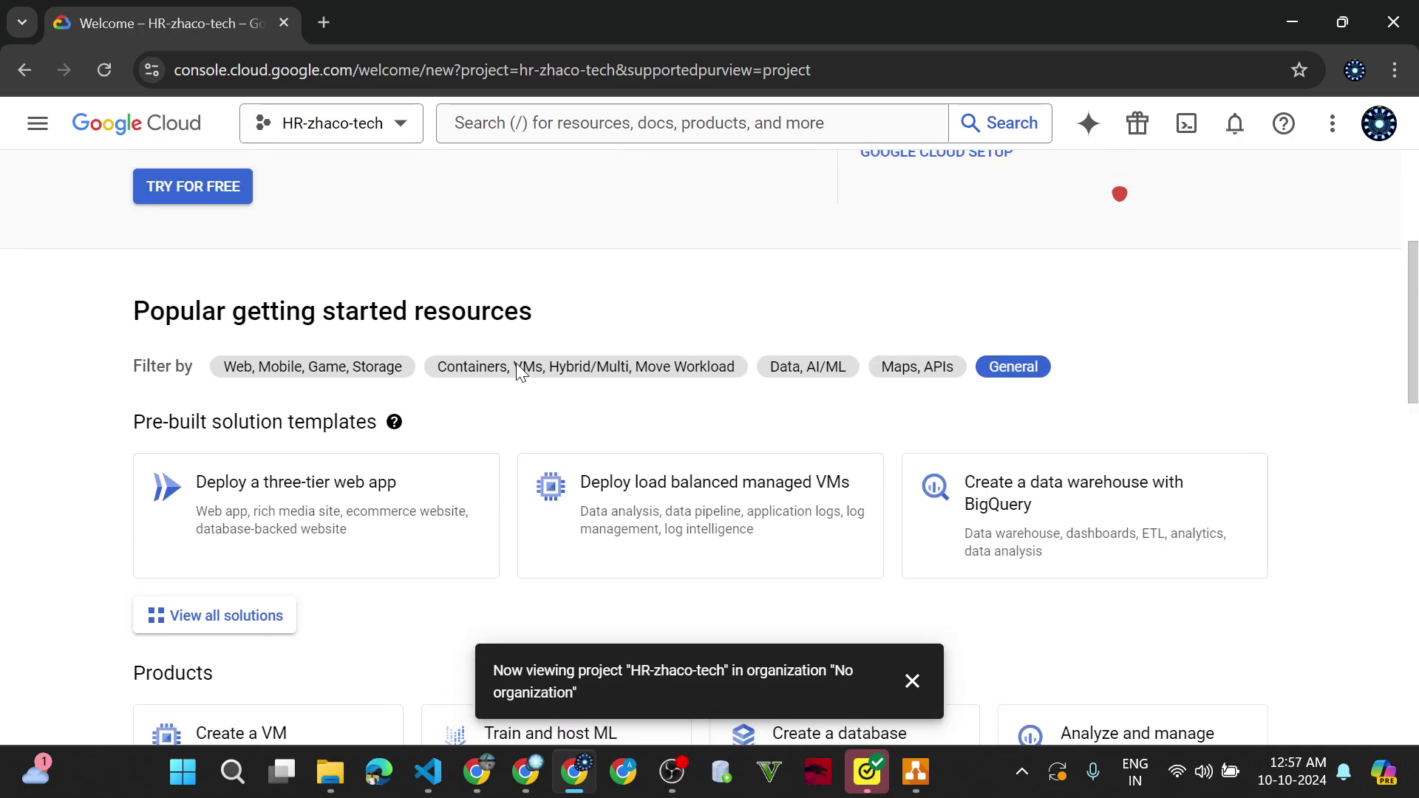
pyautogui.scroll(-5, 471, 465)
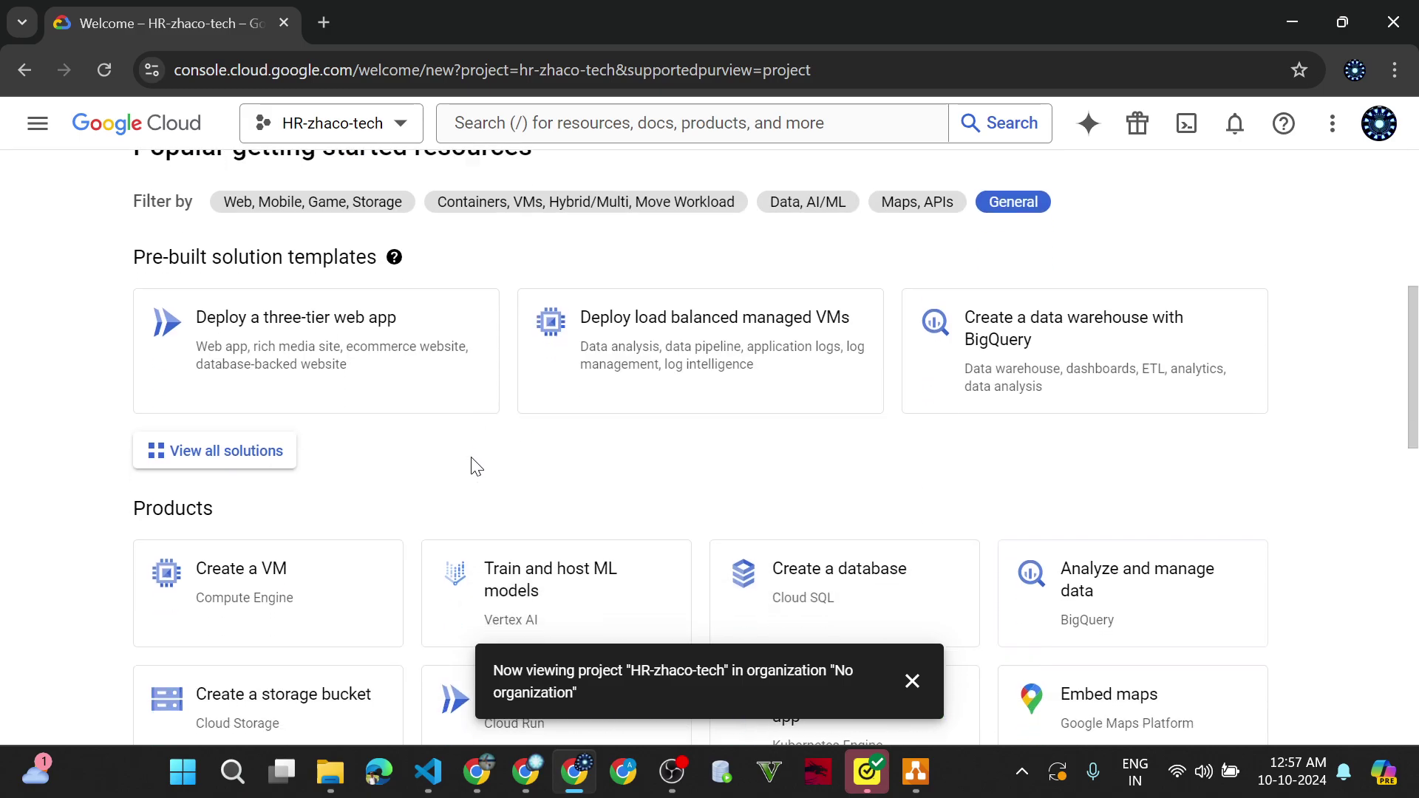
pyautogui.scroll(-2, 470, 467)
pyautogui.scroll(8, 470, 470)
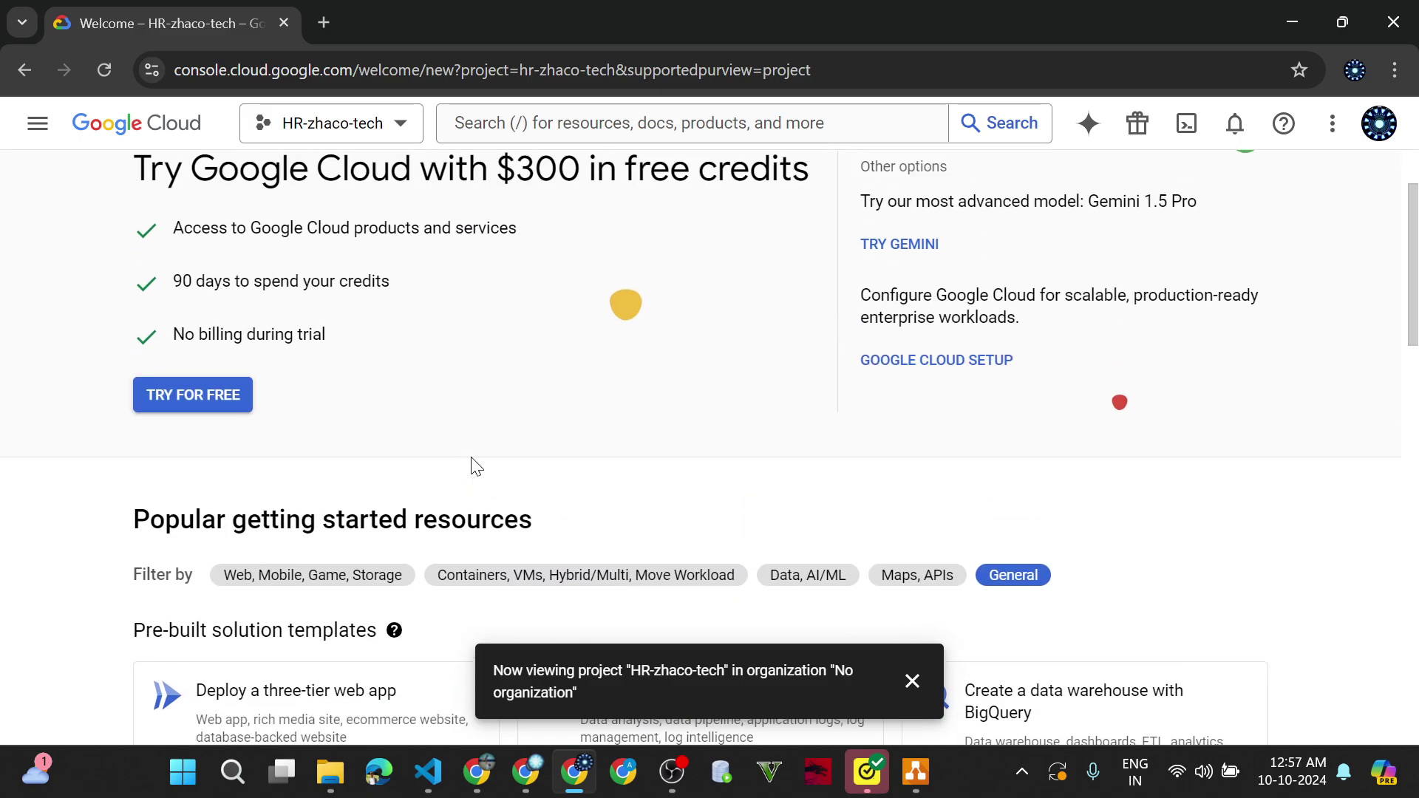
# Step: Open BigQuery from the pinned products and collapse its side navigation
pyautogui.click(38, 123)
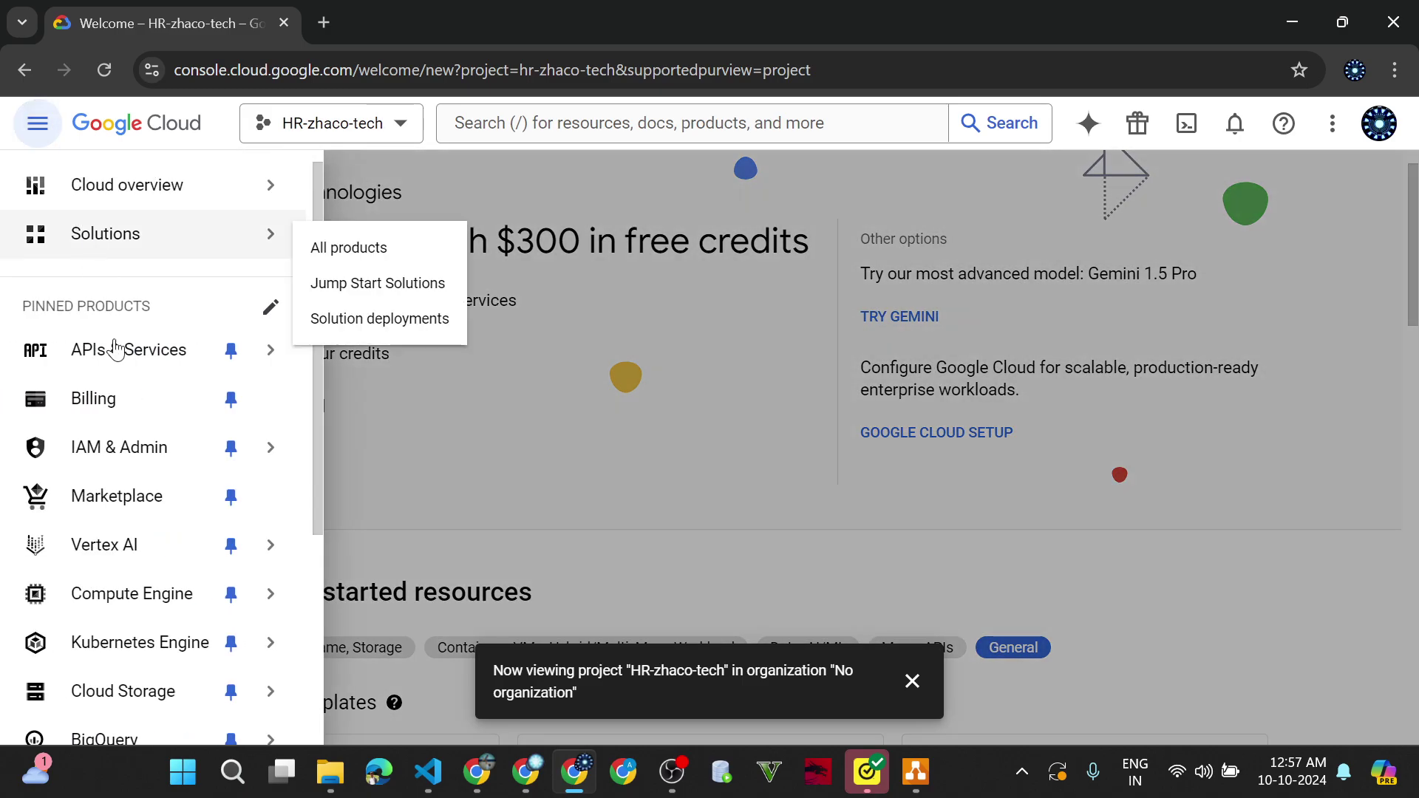
pyautogui.moveTo(132, 562)
pyautogui.scroll(-3, 131, 562)
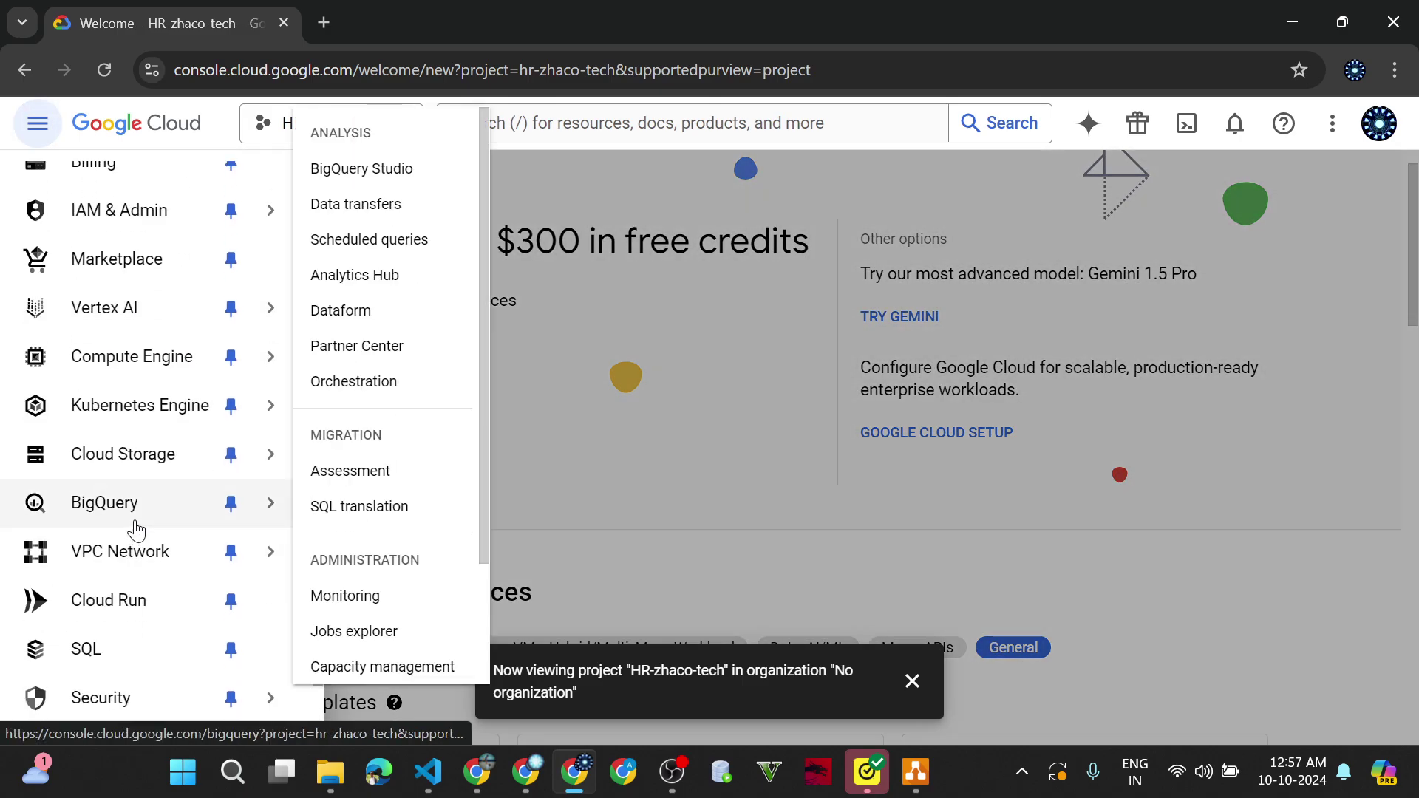
pyautogui.click(135, 530)
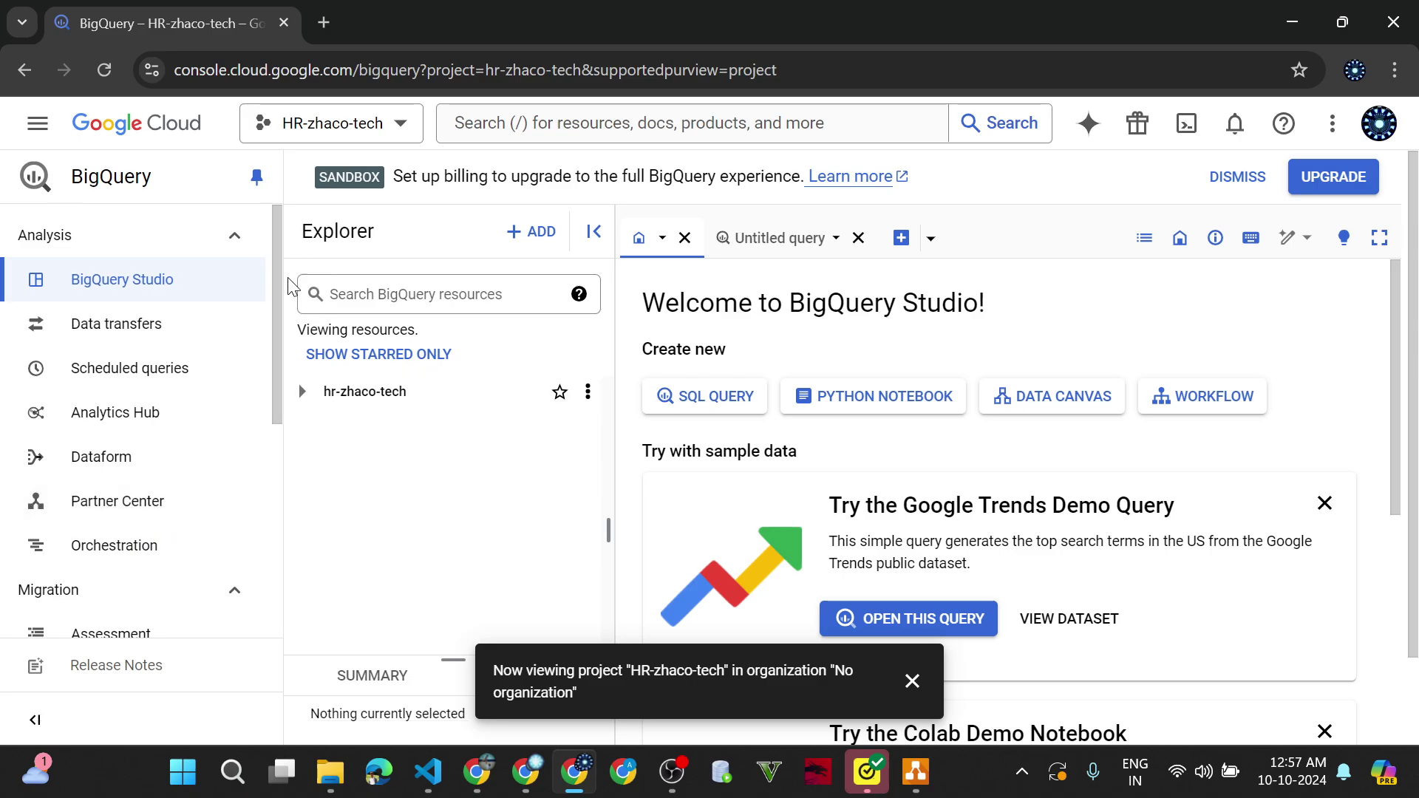
pyautogui.click(35, 720)
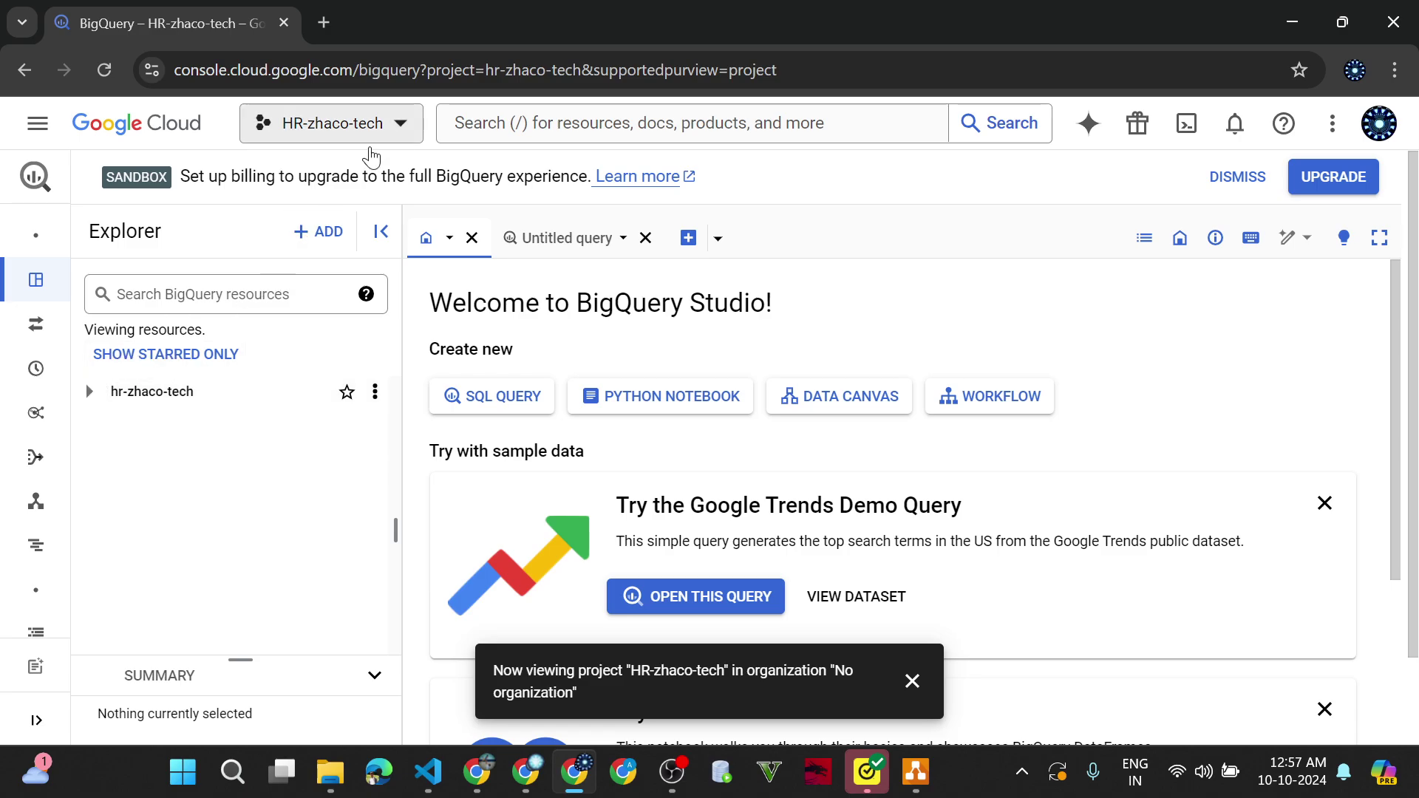
# Step: Switch to draw.io and examine the Human Resource project with its Corporate Employees, Agency Employees and Outsource Companies boxes
pyautogui.hotkey('alt', 'Tab')
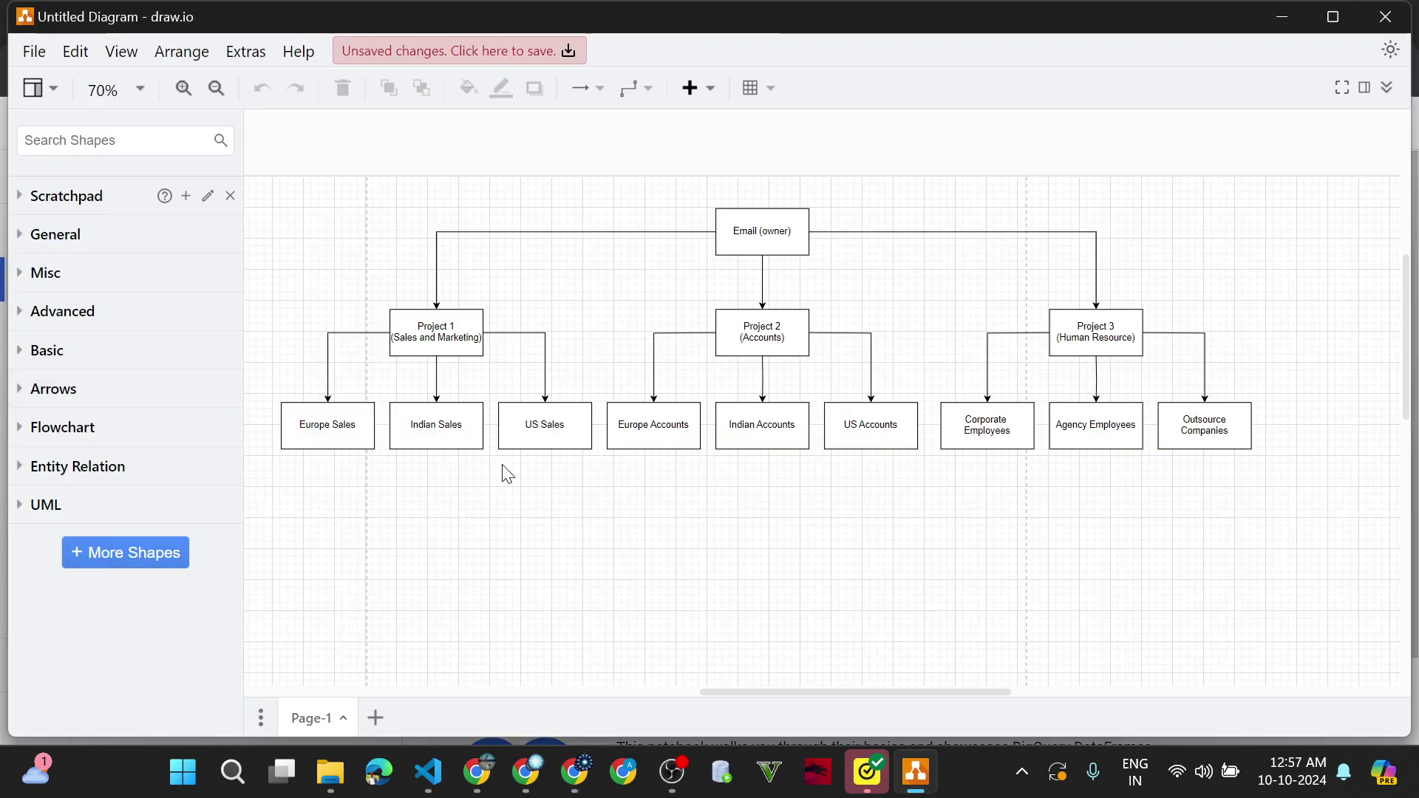
pyautogui.hscroll(3, 973, 542)
pyautogui.click(1023, 338)
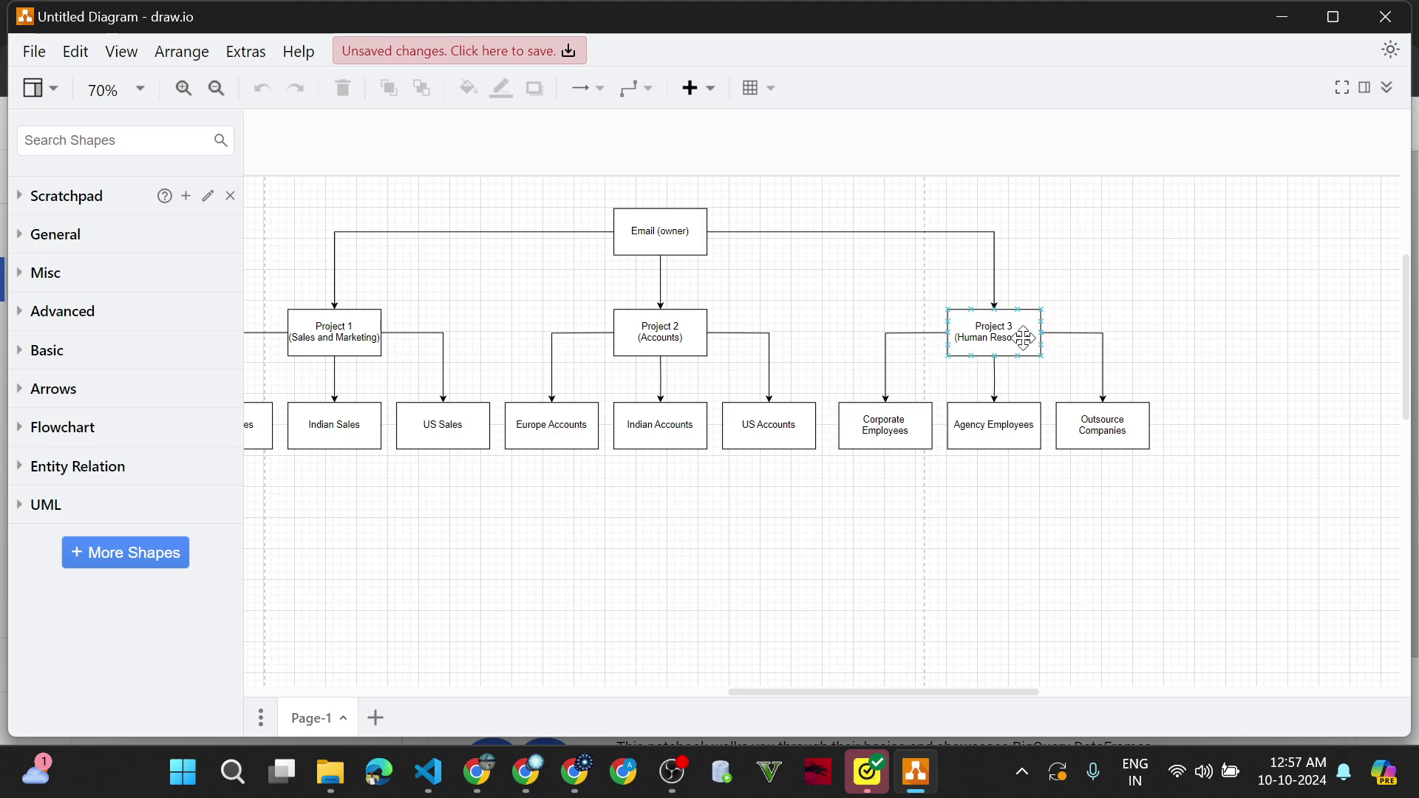
pyautogui.hotkey('alt', 'Tab')
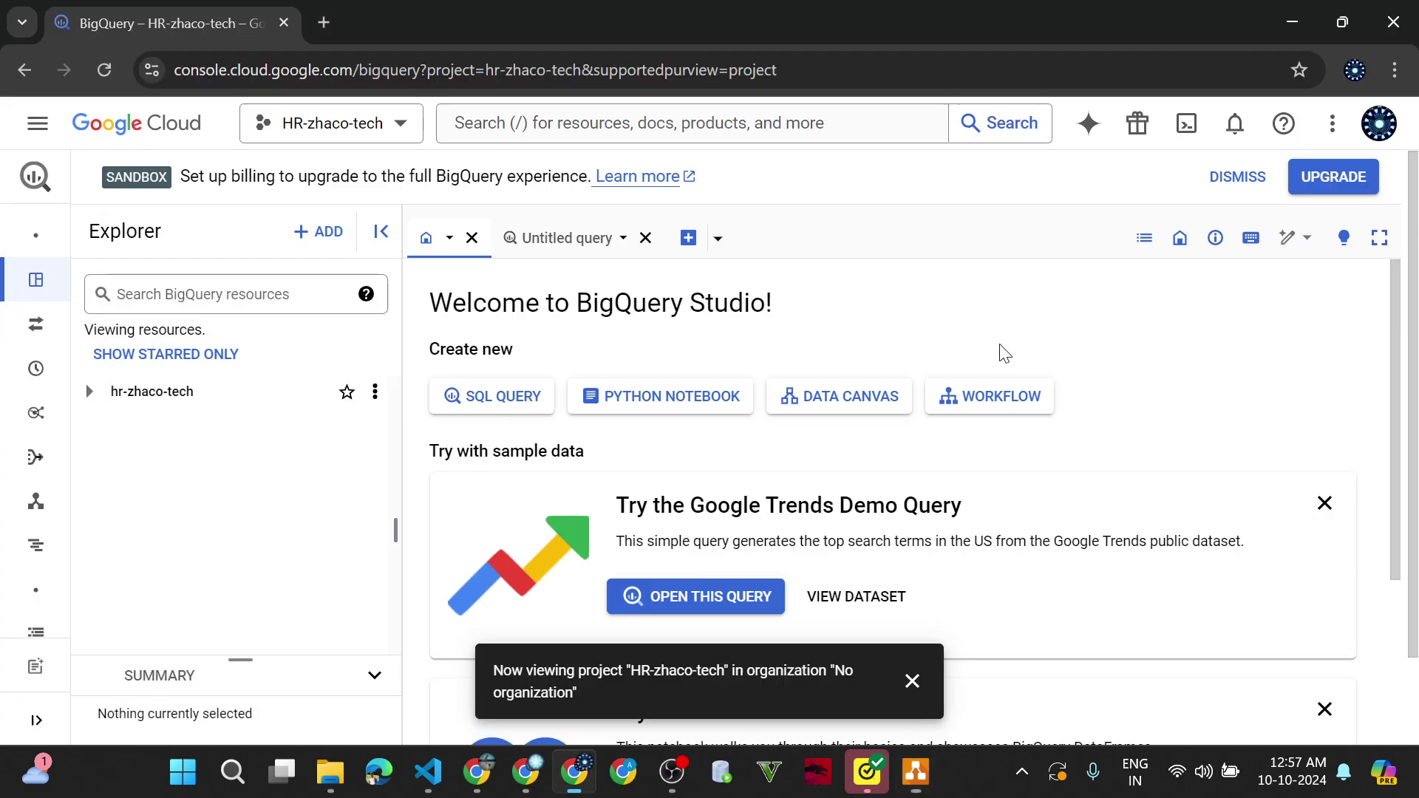
pyautogui.hotkey('alt', 'Tab')
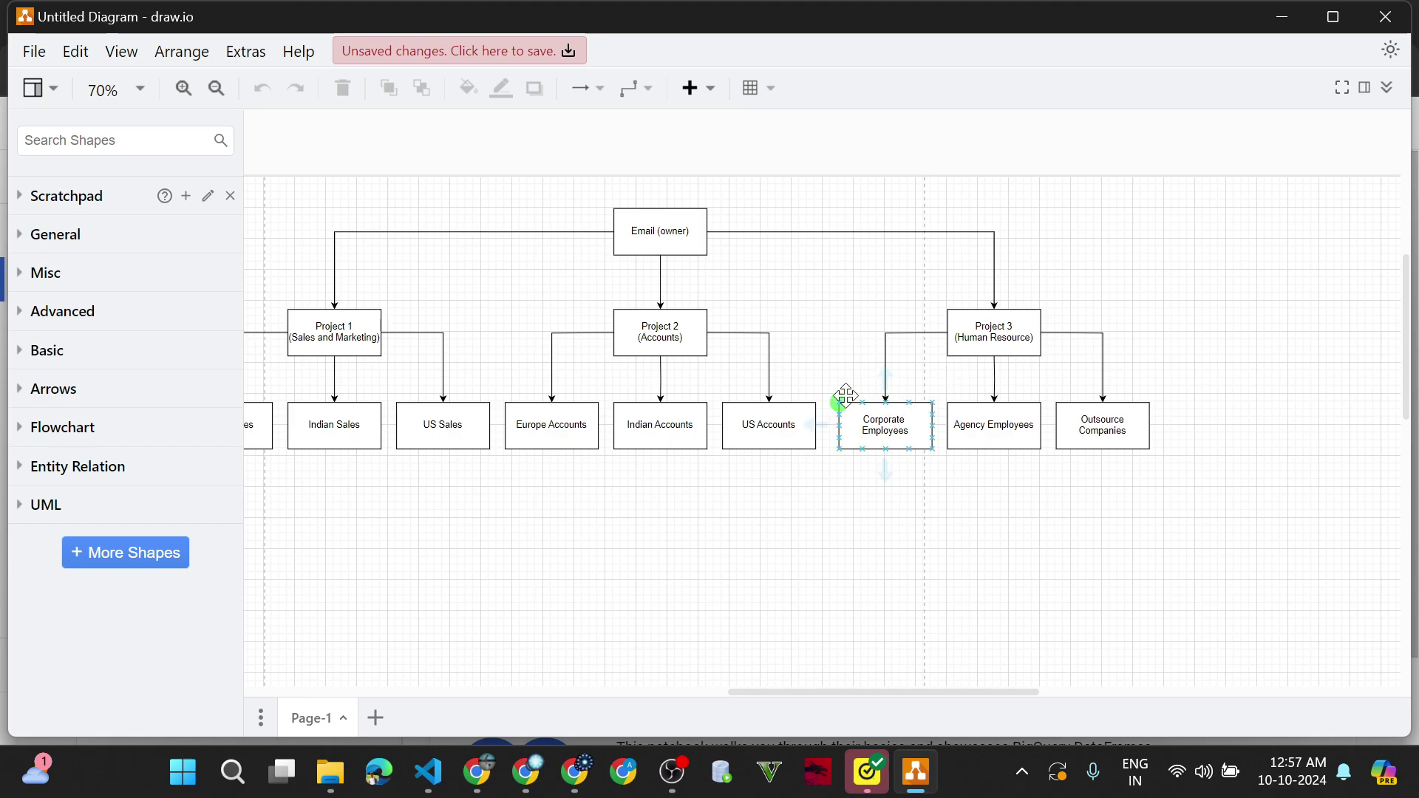
pyautogui.moveTo(822, 359); pyautogui.dragTo(1201, 484)
pyautogui.click(966, 543)
pyautogui.click(1092, 438)
pyautogui.click(1064, 554)
# Step: Switch back to BigQuery and expand the hr-zhaco-tech project in the Explorer
pyautogui.hotkey('alt', 'Tab')
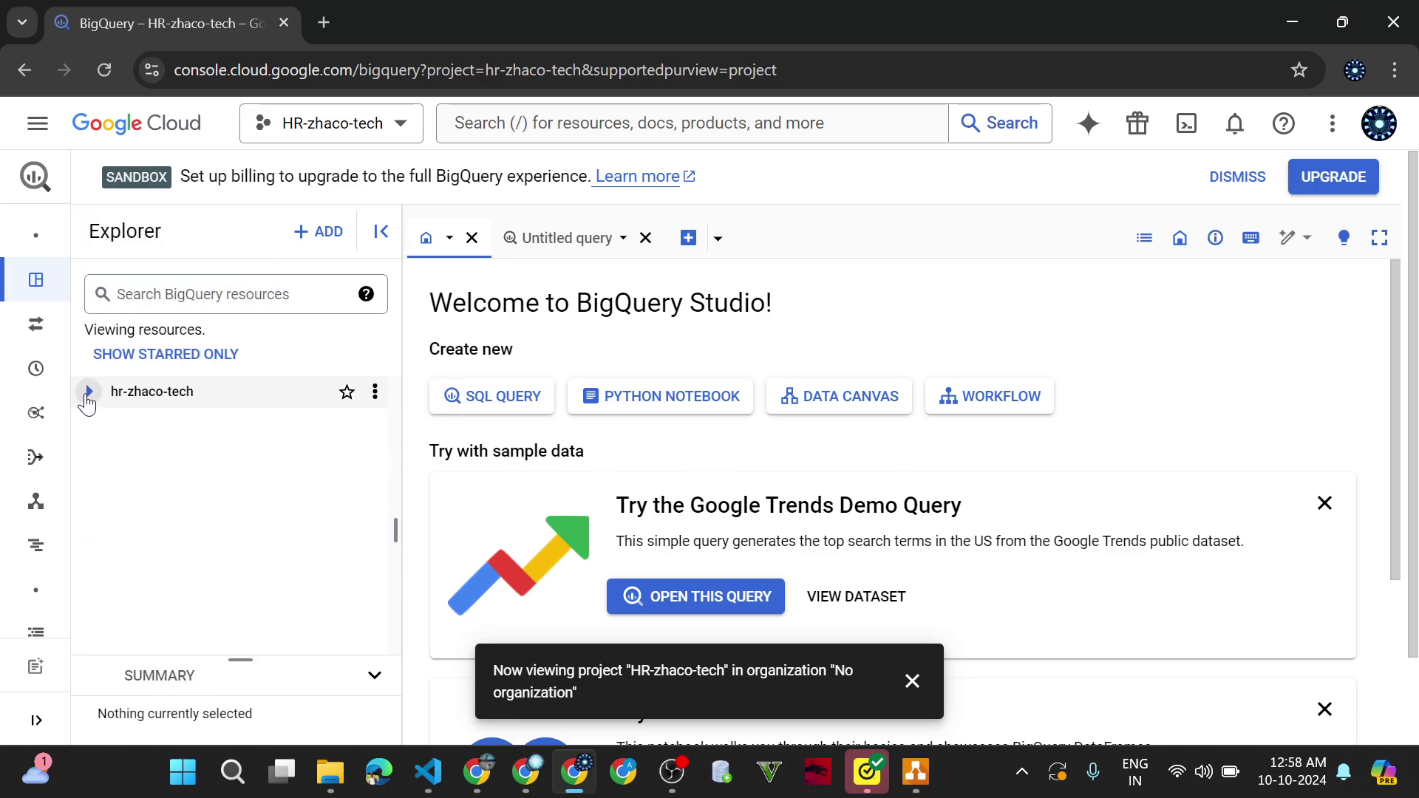
pyautogui.click(86, 396)
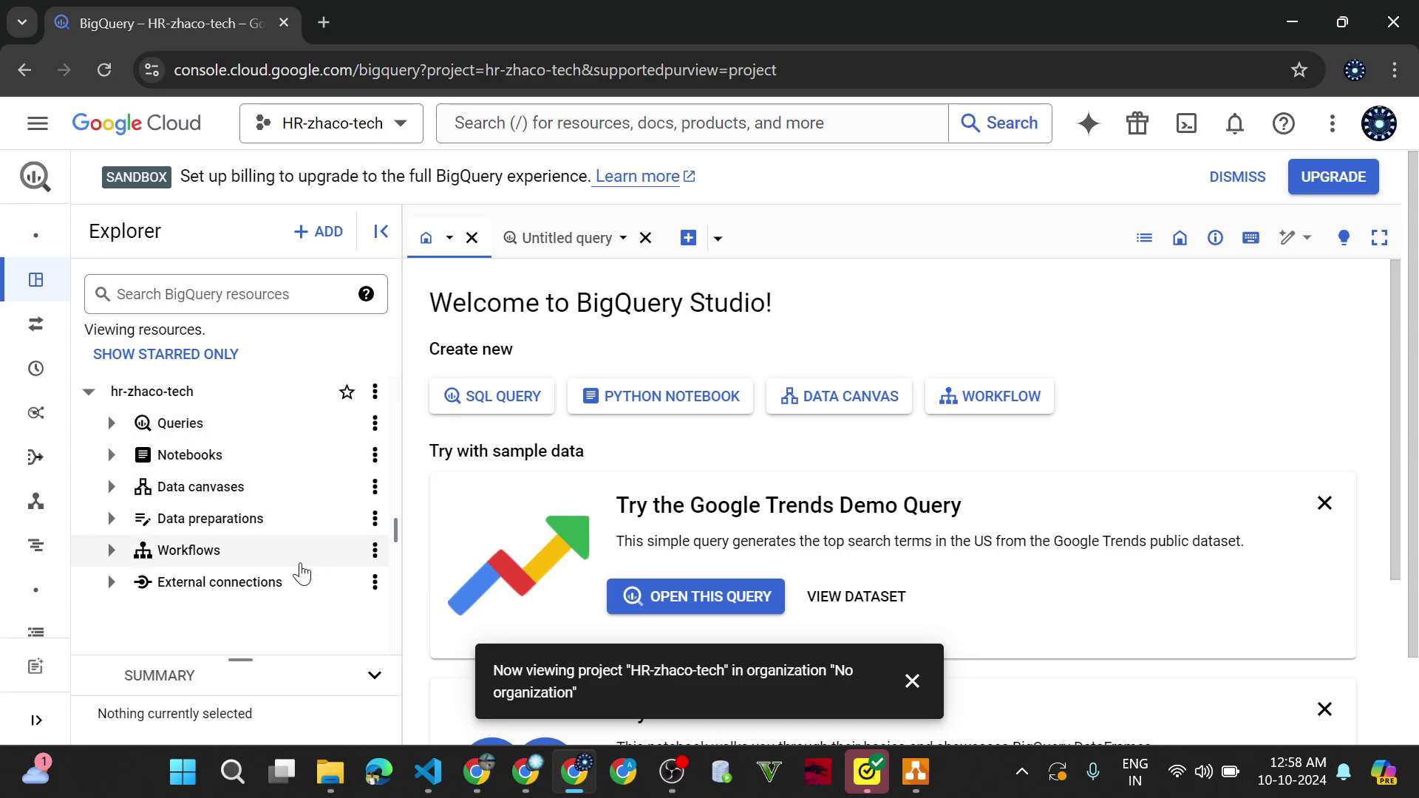
pyautogui.scroll(-1, 274, 606)
pyautogui.scroll(-1, 274, 606)
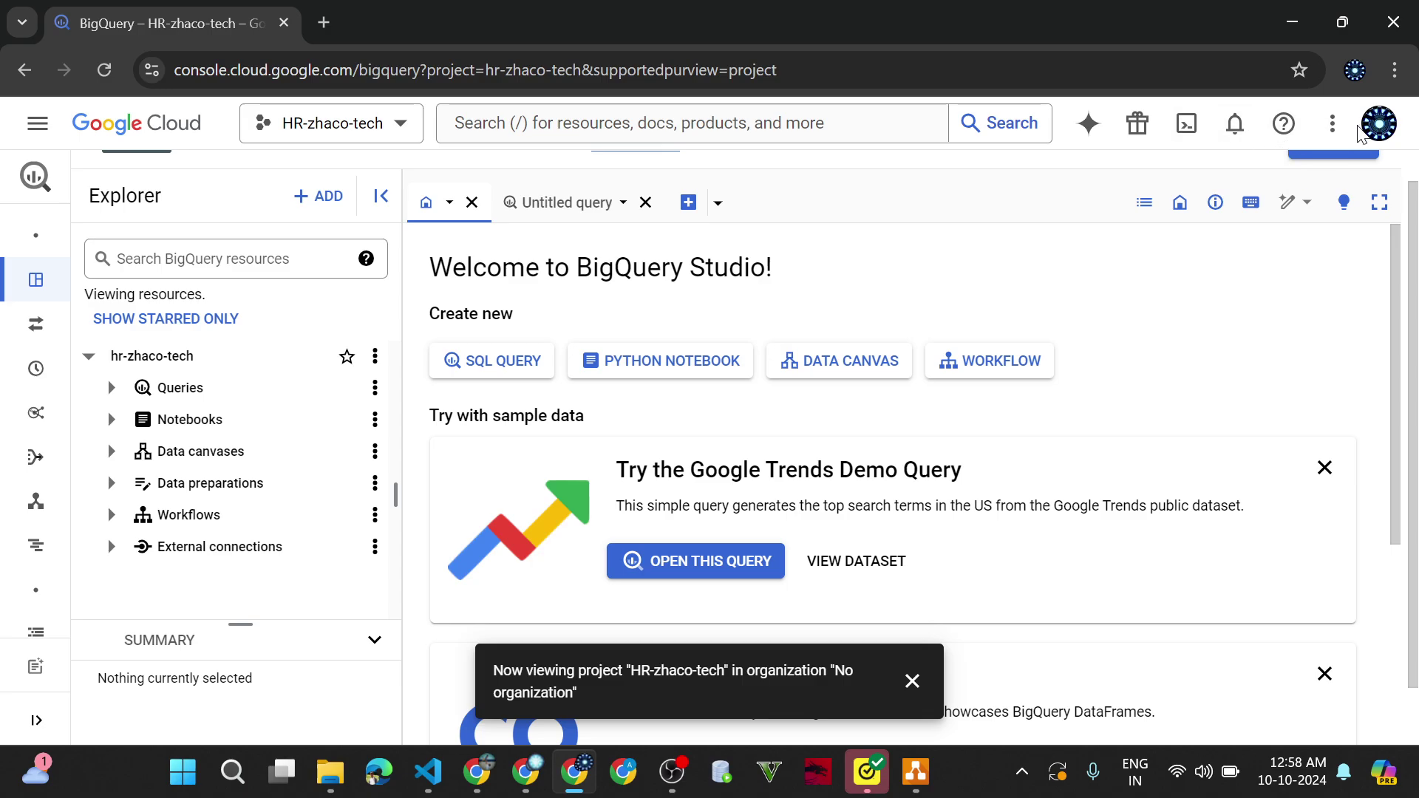
# Step: Star the HR-zhaco-tech project in the project picker and close the picker
pyautogui.click(368, 131)
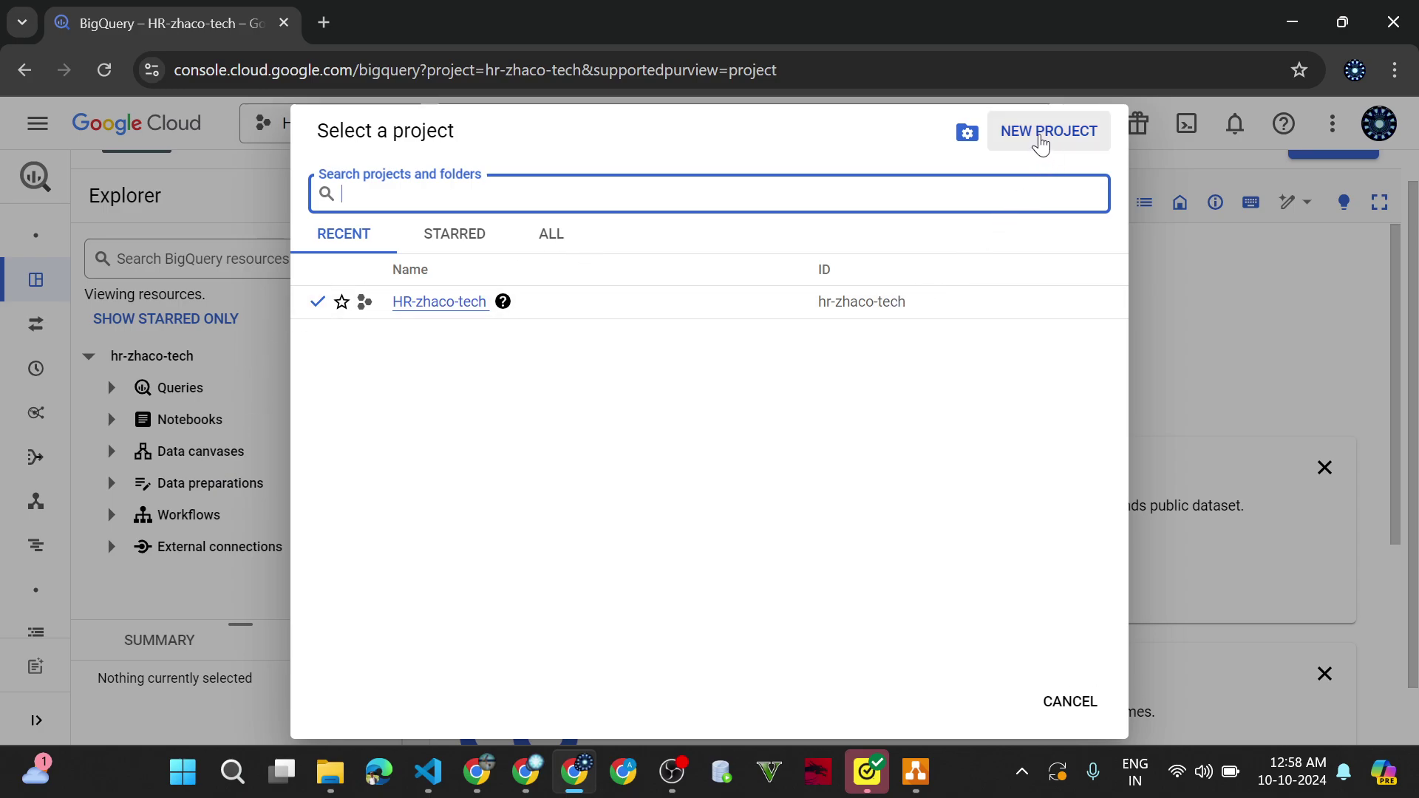
pyautogui.click(336, 309)
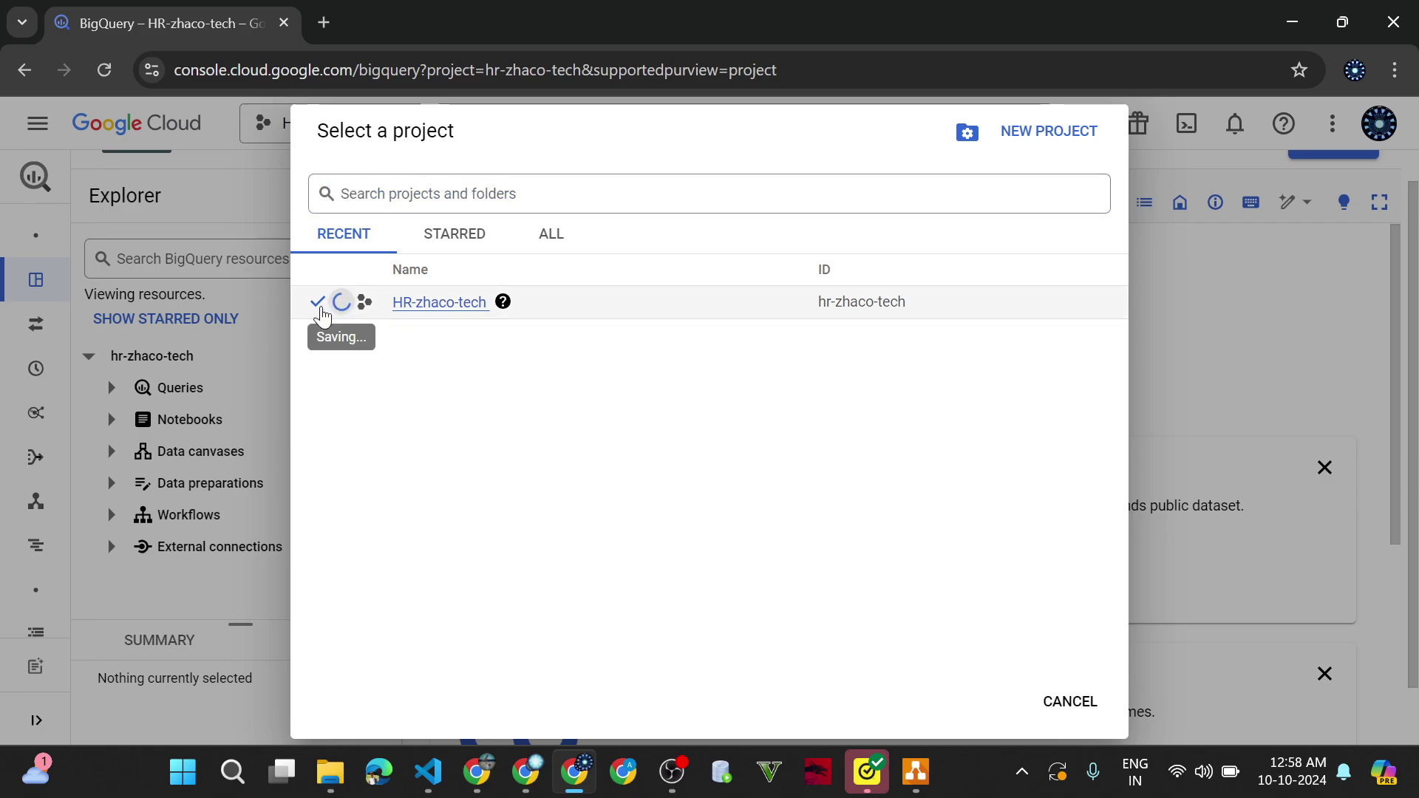
pyautogui.click(197, 326)
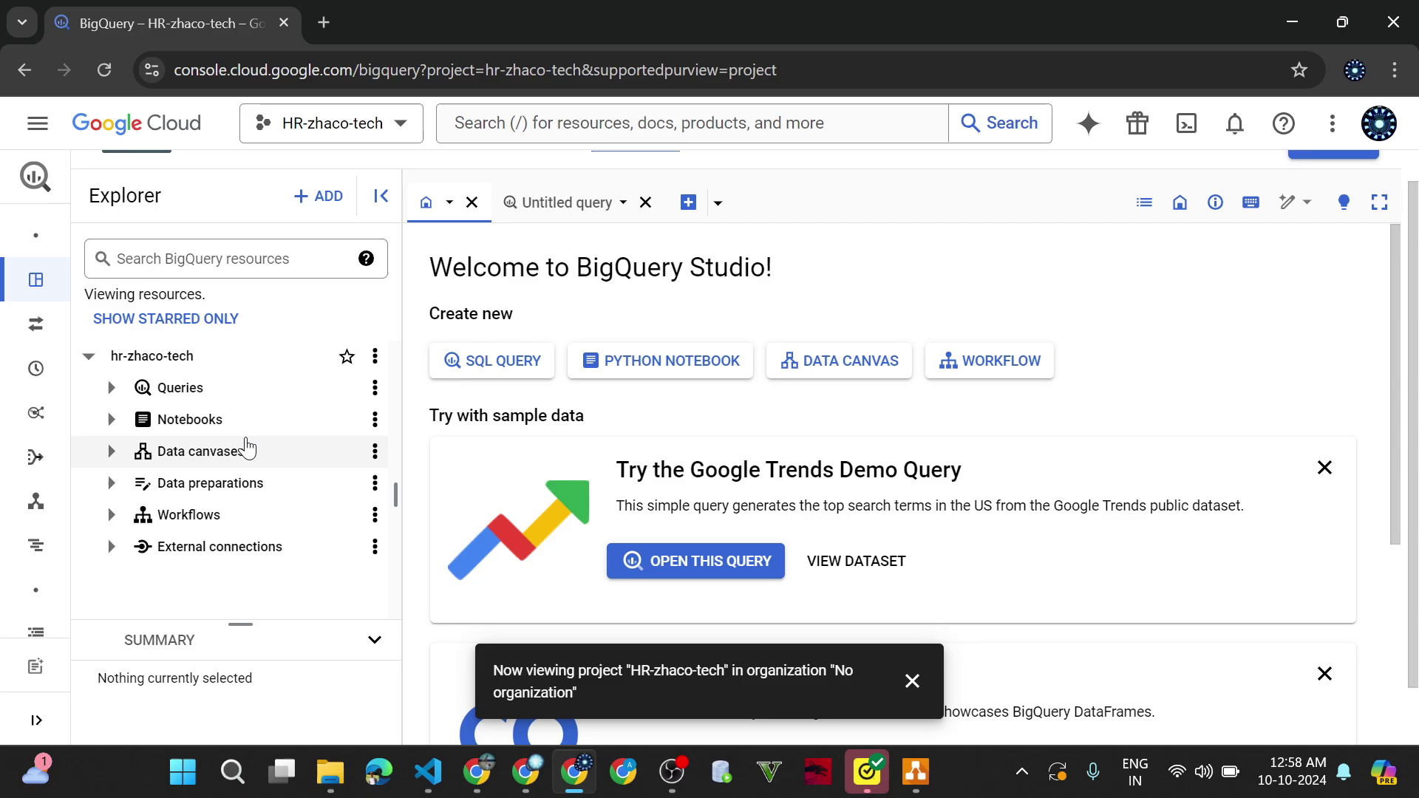
# Step: Start a new dataset in the hr-zhaco-tech project and enter HR-ALL-Employees as its dataset ID
pyautogui.click(375, 357)
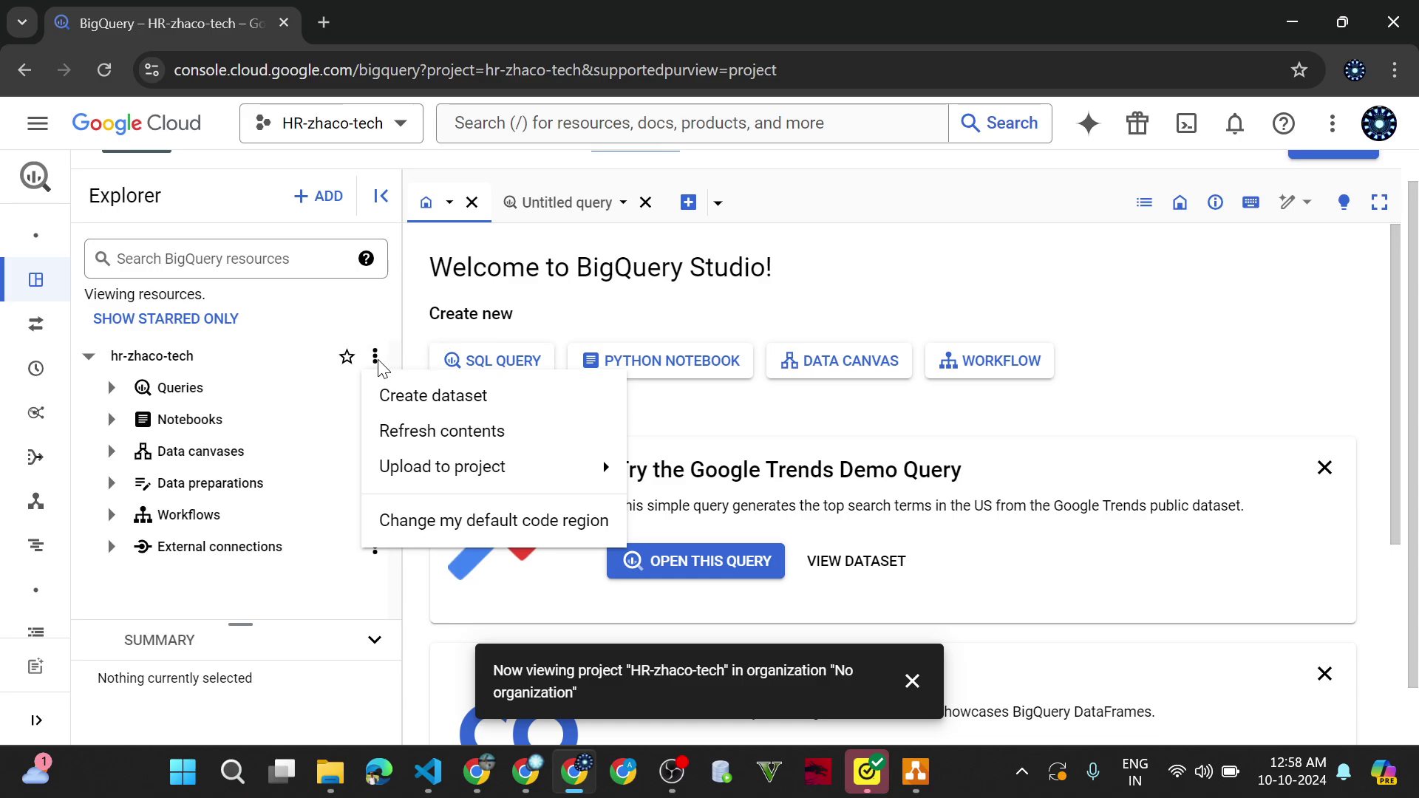
pyautogui.click(411, 398)
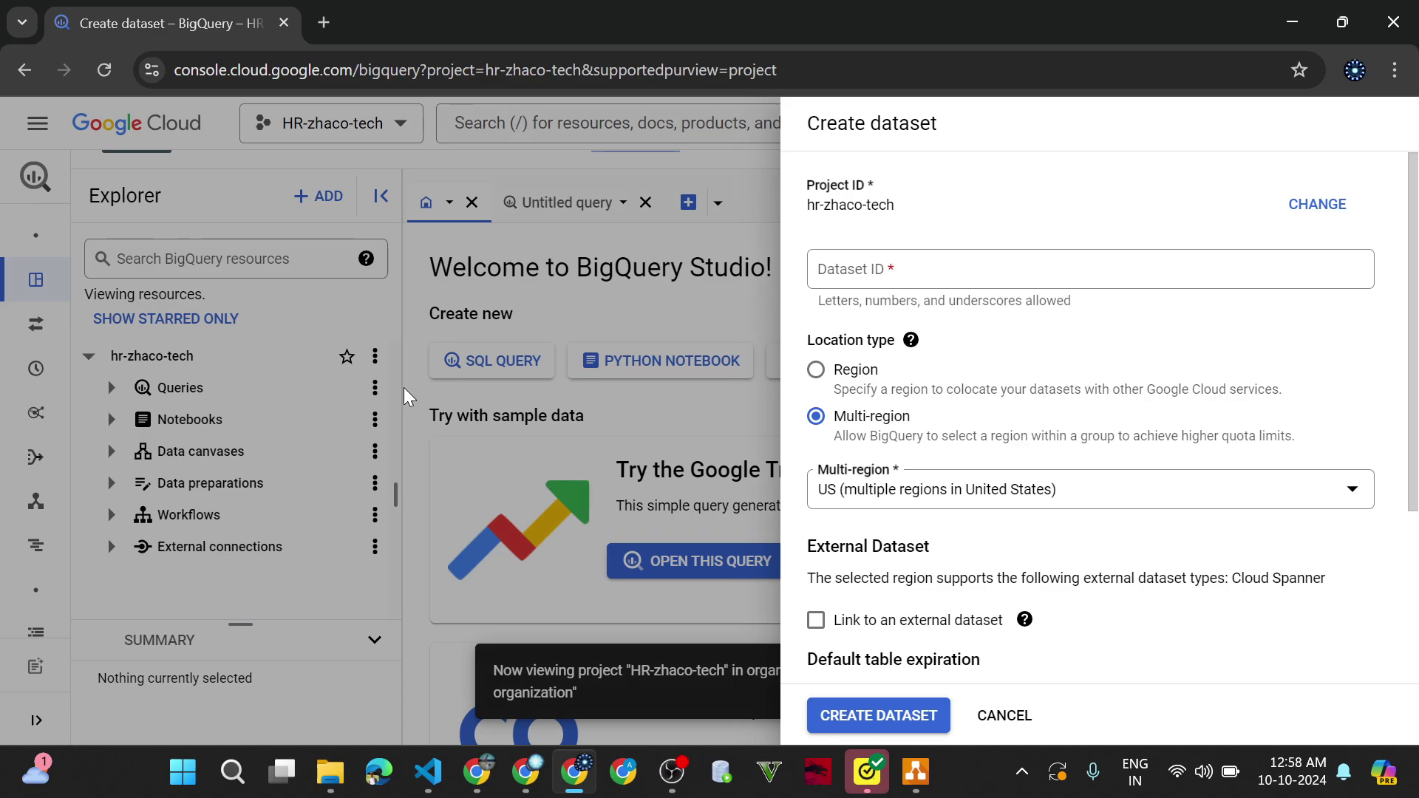
pyautogui.click(908, 272)
pyautogui.write('H')
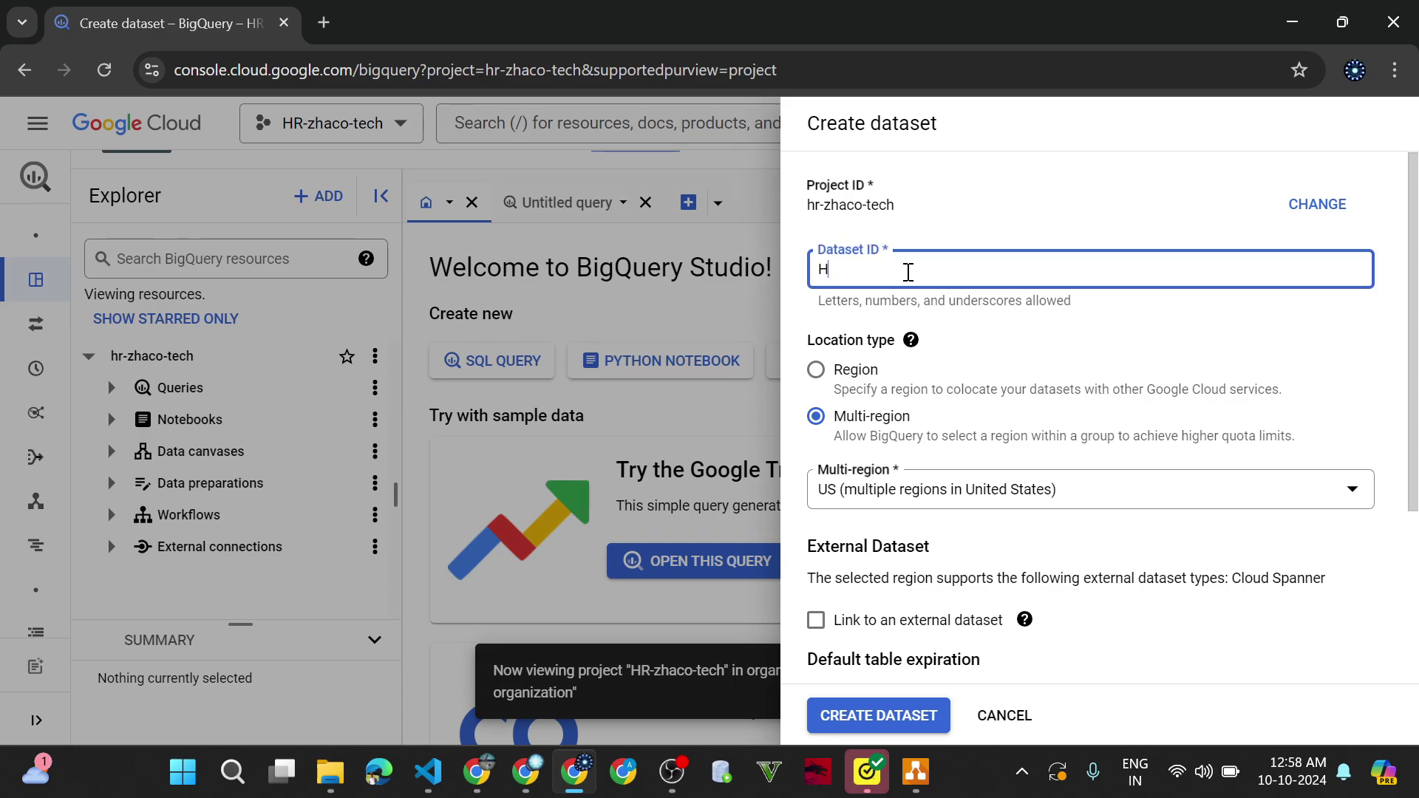
pyautogui.write('R-ALL-Employees')
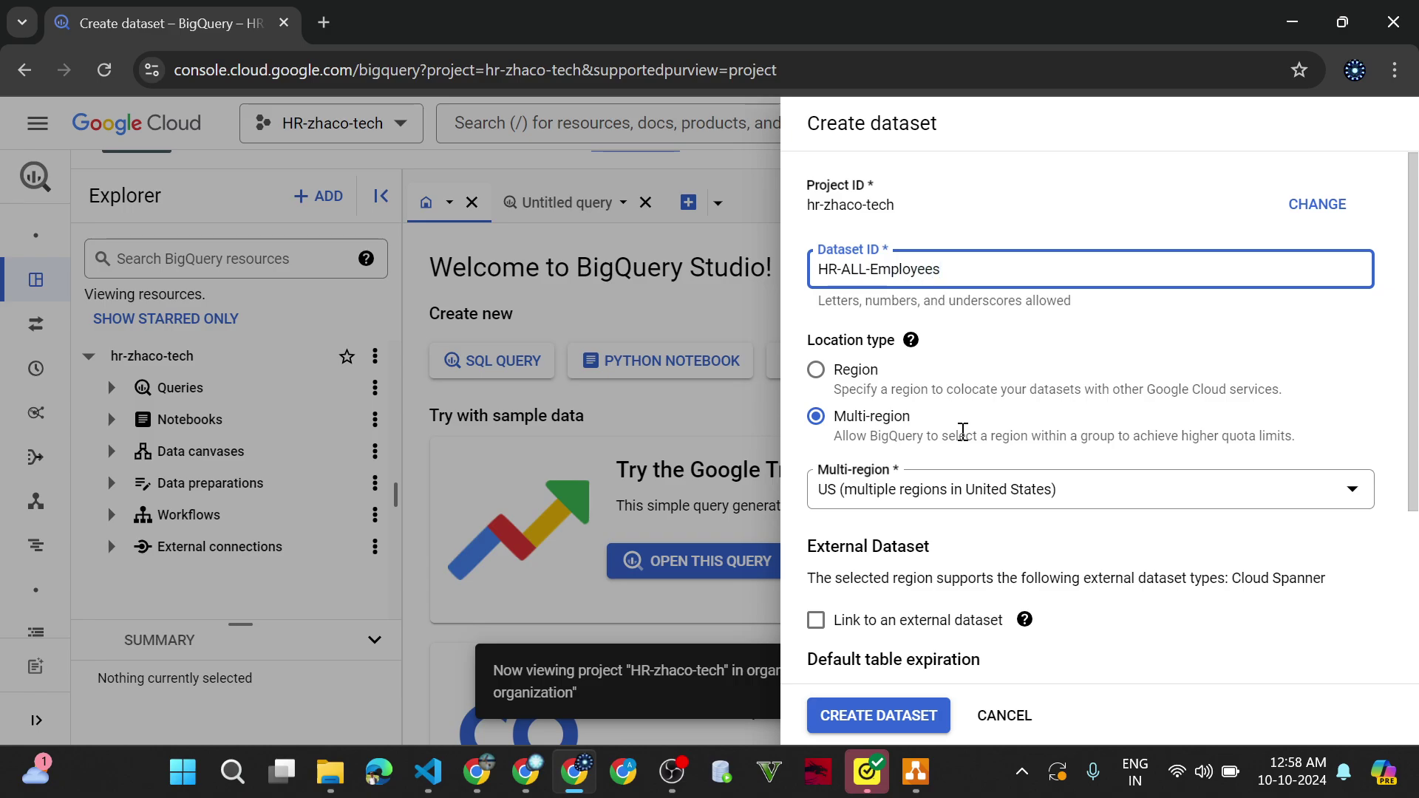
# Step: Set the dataset's location type to Region and choose us-central1 (Iowa) as its region
pyautogui.scroll(-1, 963, 431)
pyautogui.moveTo(910, 301)
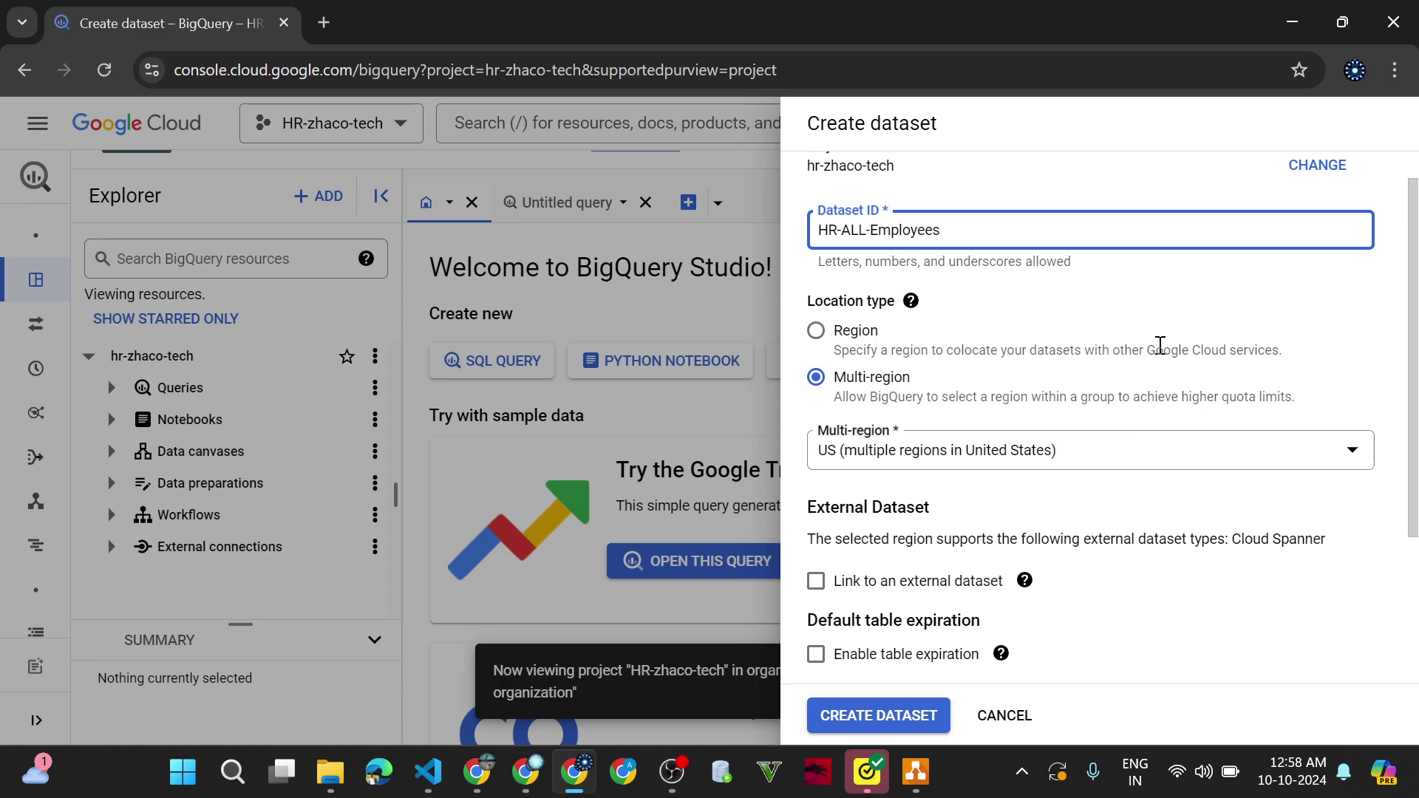
pyautogui.click(821, 339)
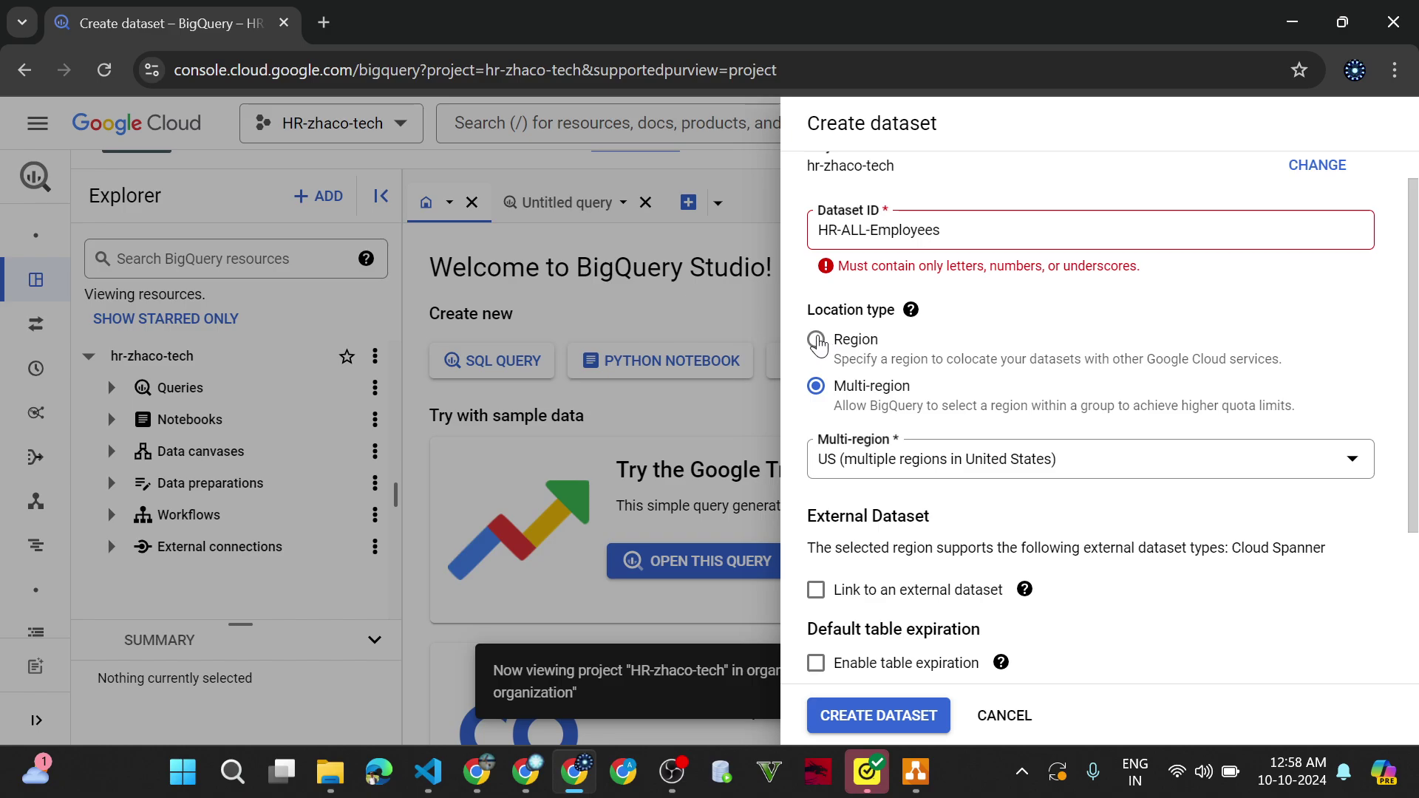
pyautogui.click(818, 341)
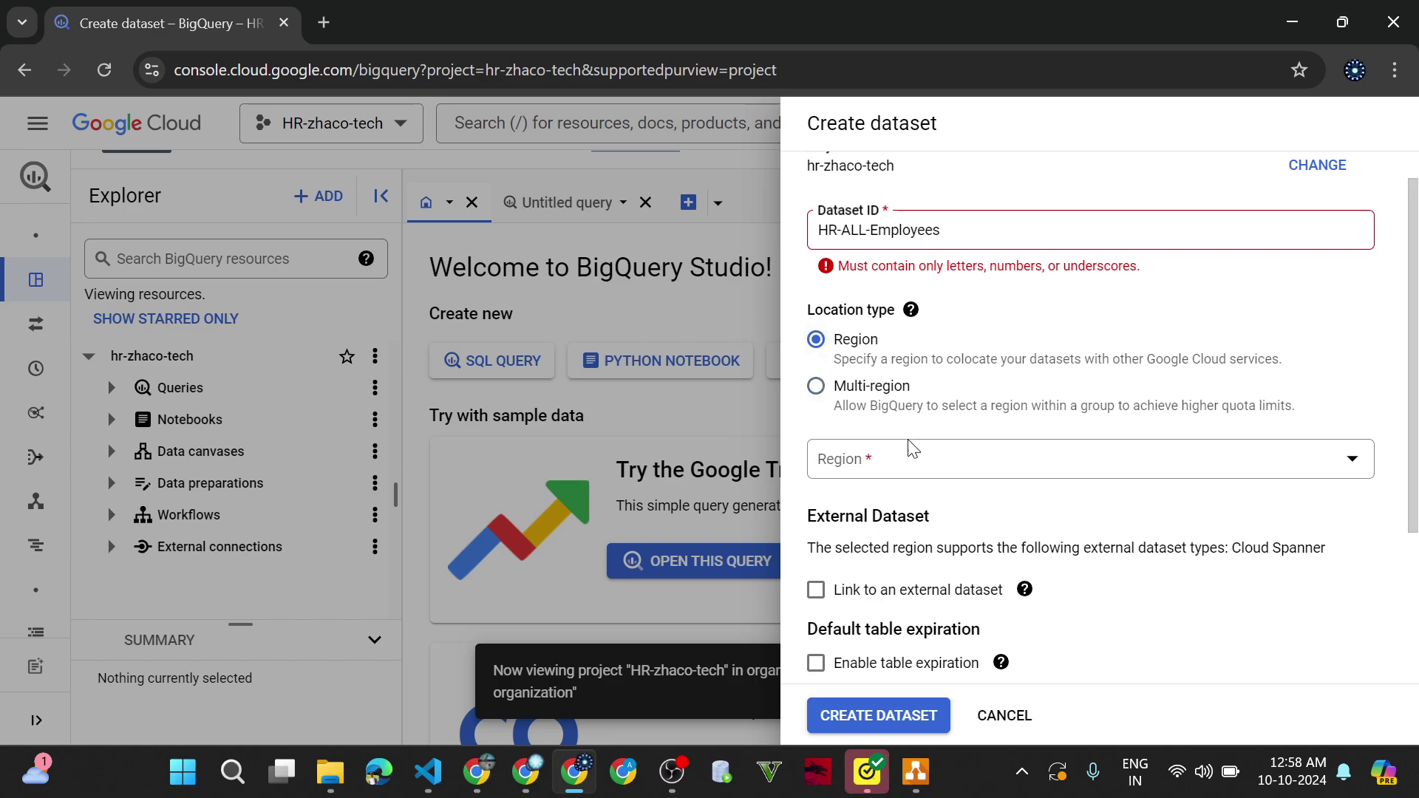
pyautogui.click(919, 466)
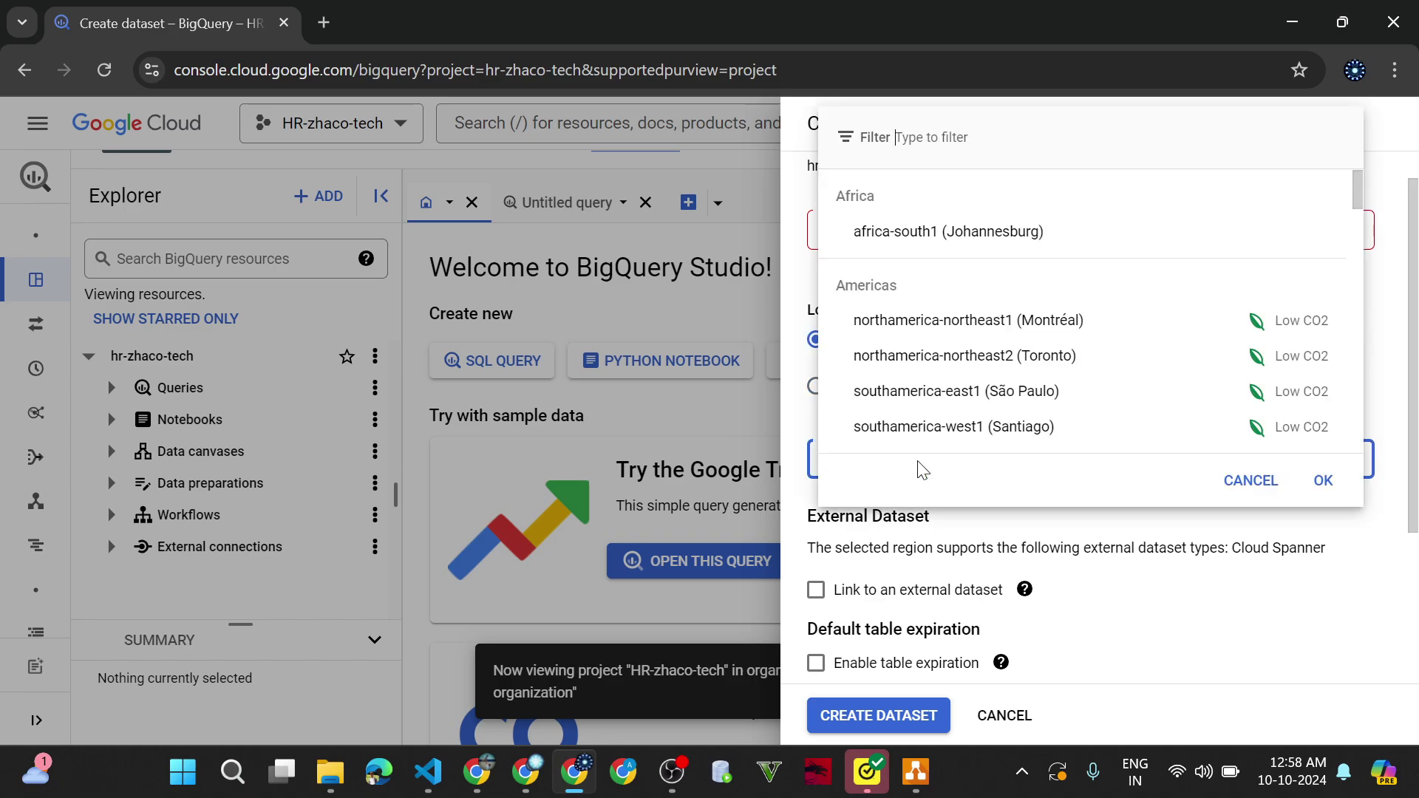
pyautogui.click(1005, 232)
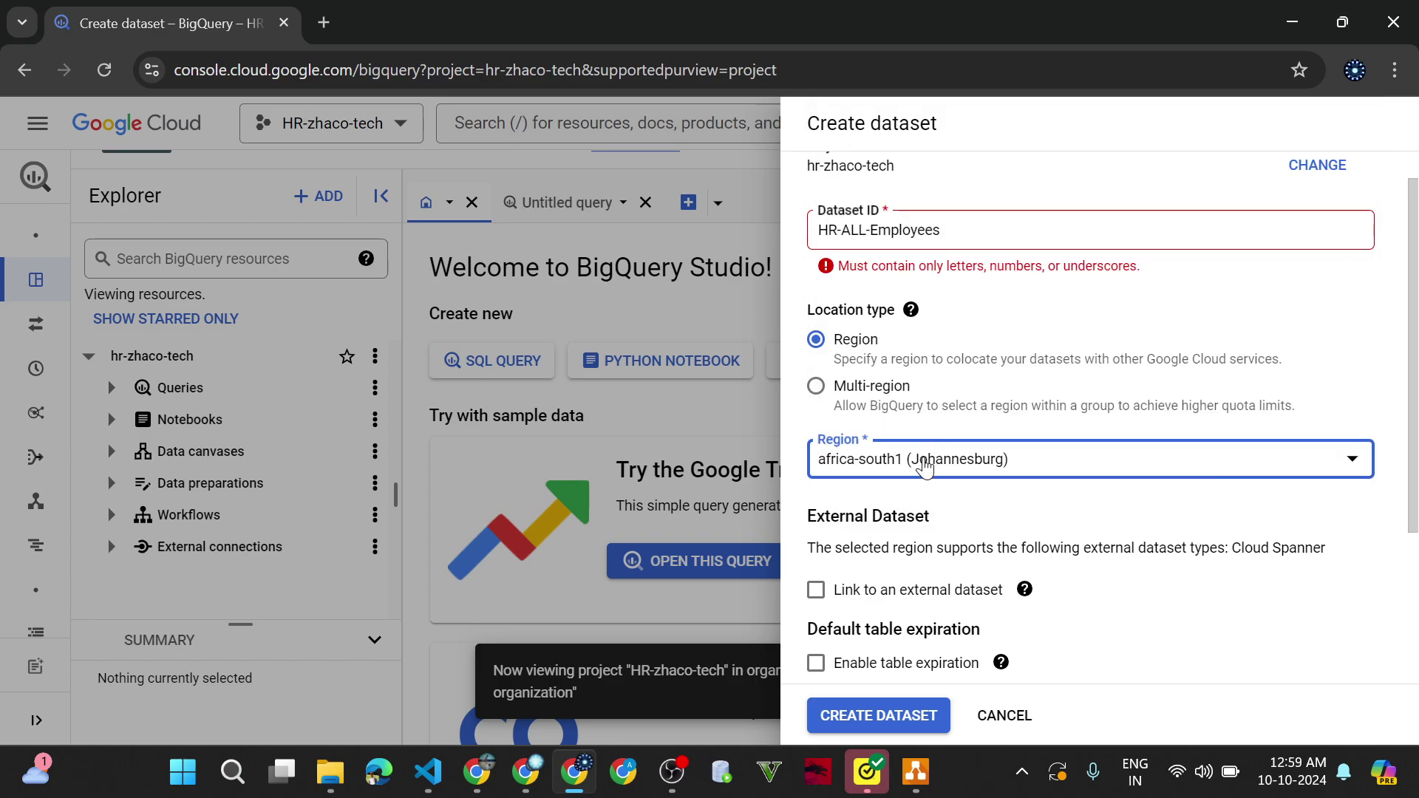
pyautogui.click(924, 466)
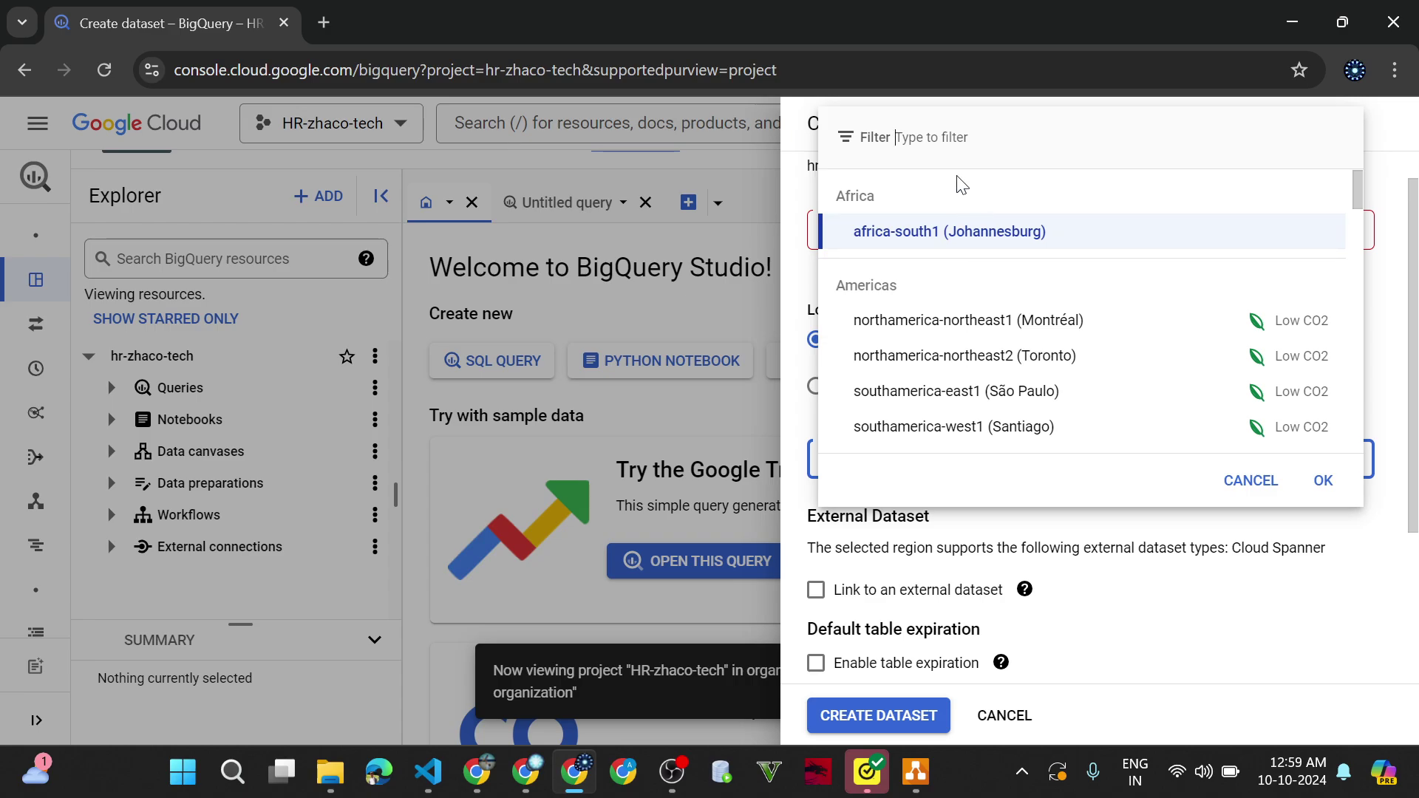
pyautogui.scroll(-2, 988, 388)
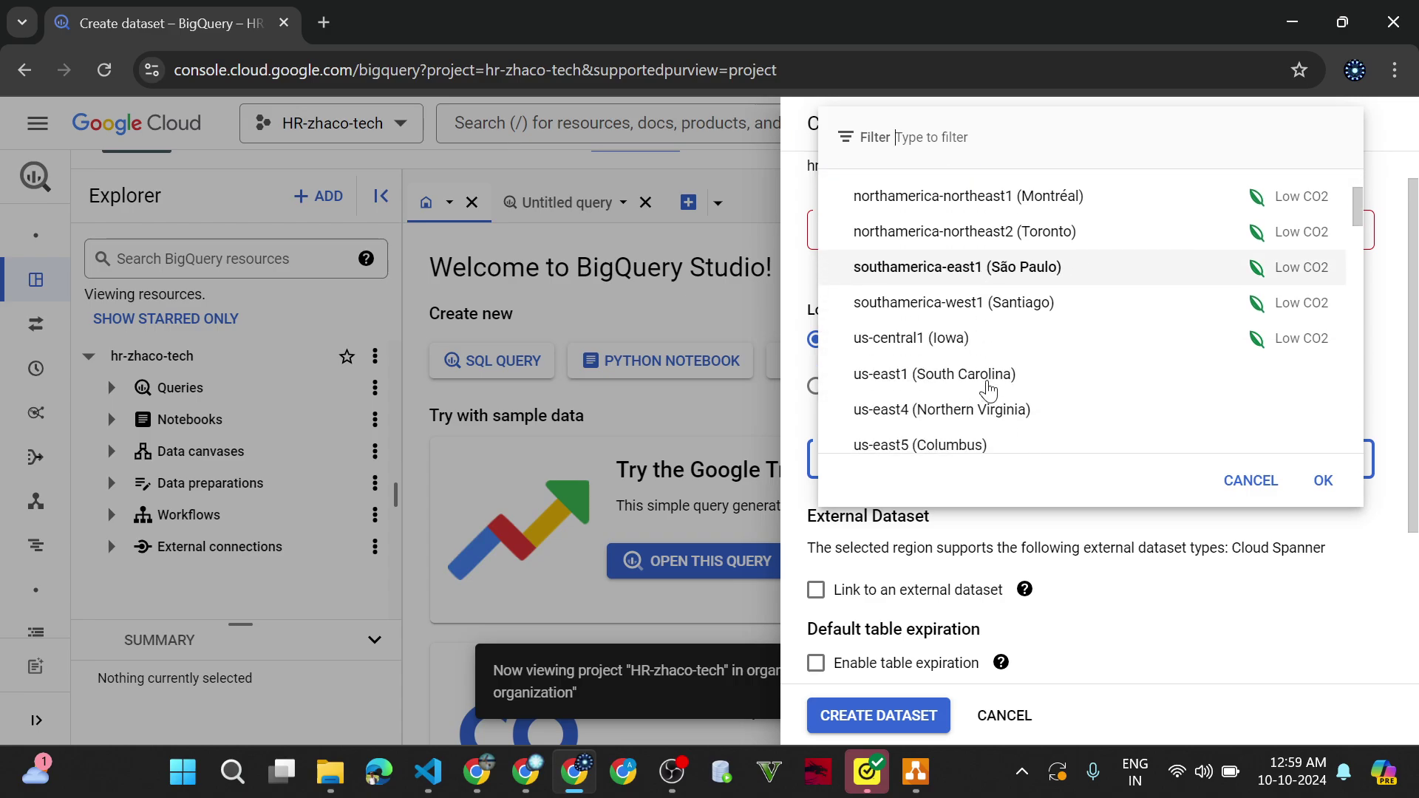
pyautogui.click(925, 329)
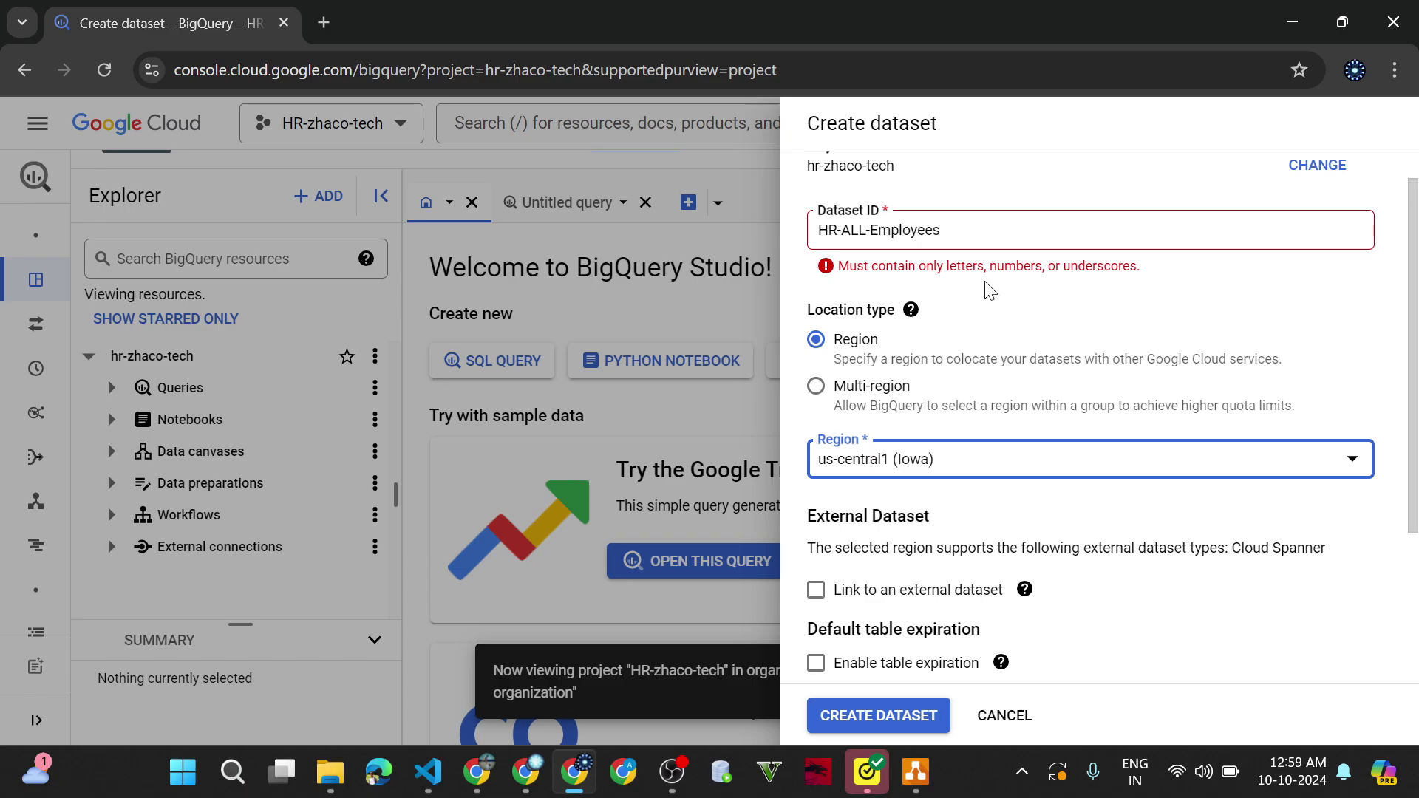
# Step: Change the dataset ID to HR and create the dataset
pyautogui.click(873, 229)
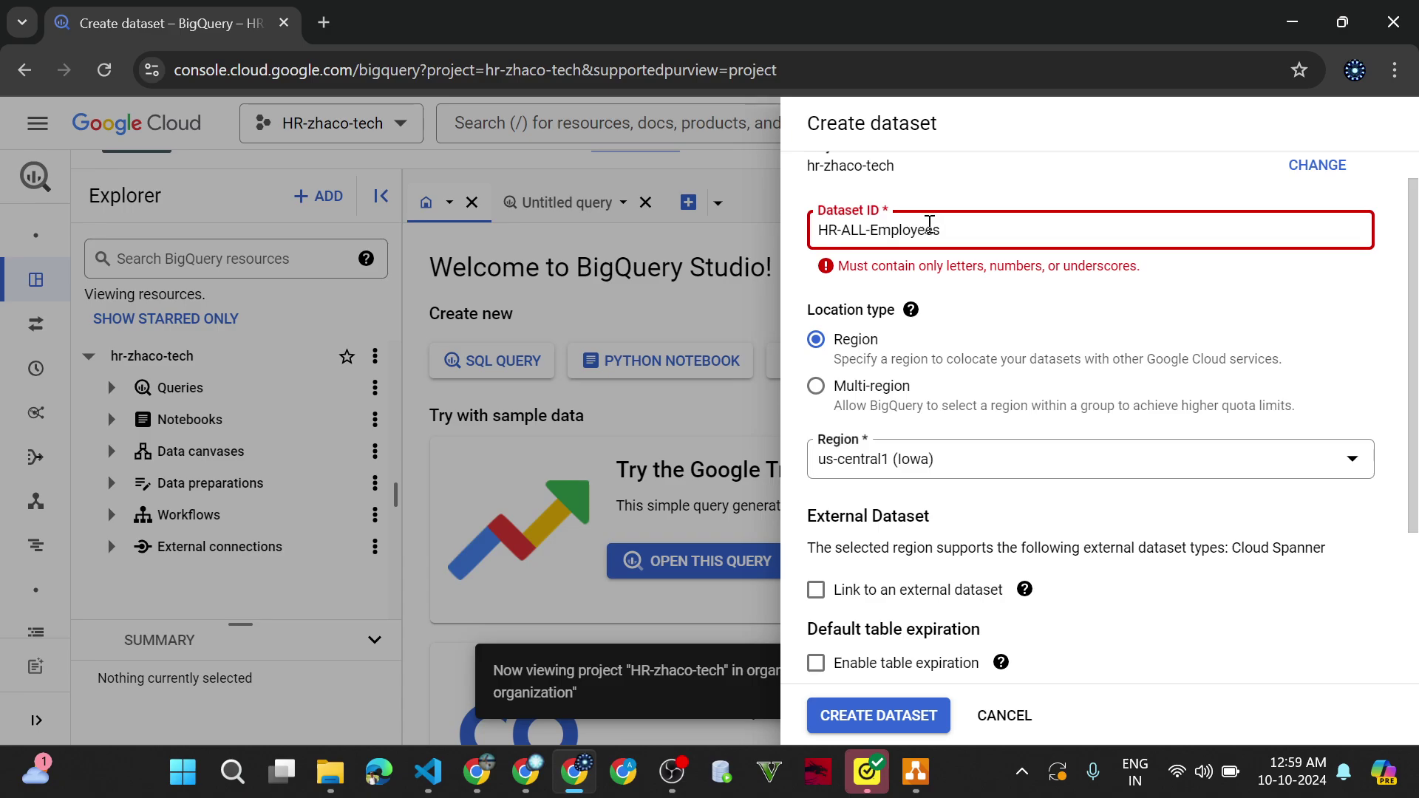
pyautogui.press('BackSpace')
pyautogui.press('BackSpace')
pyautogui.press('BackSpace')
pyautogui.press('BackSpace')
pyautogui.press('BackSpace')
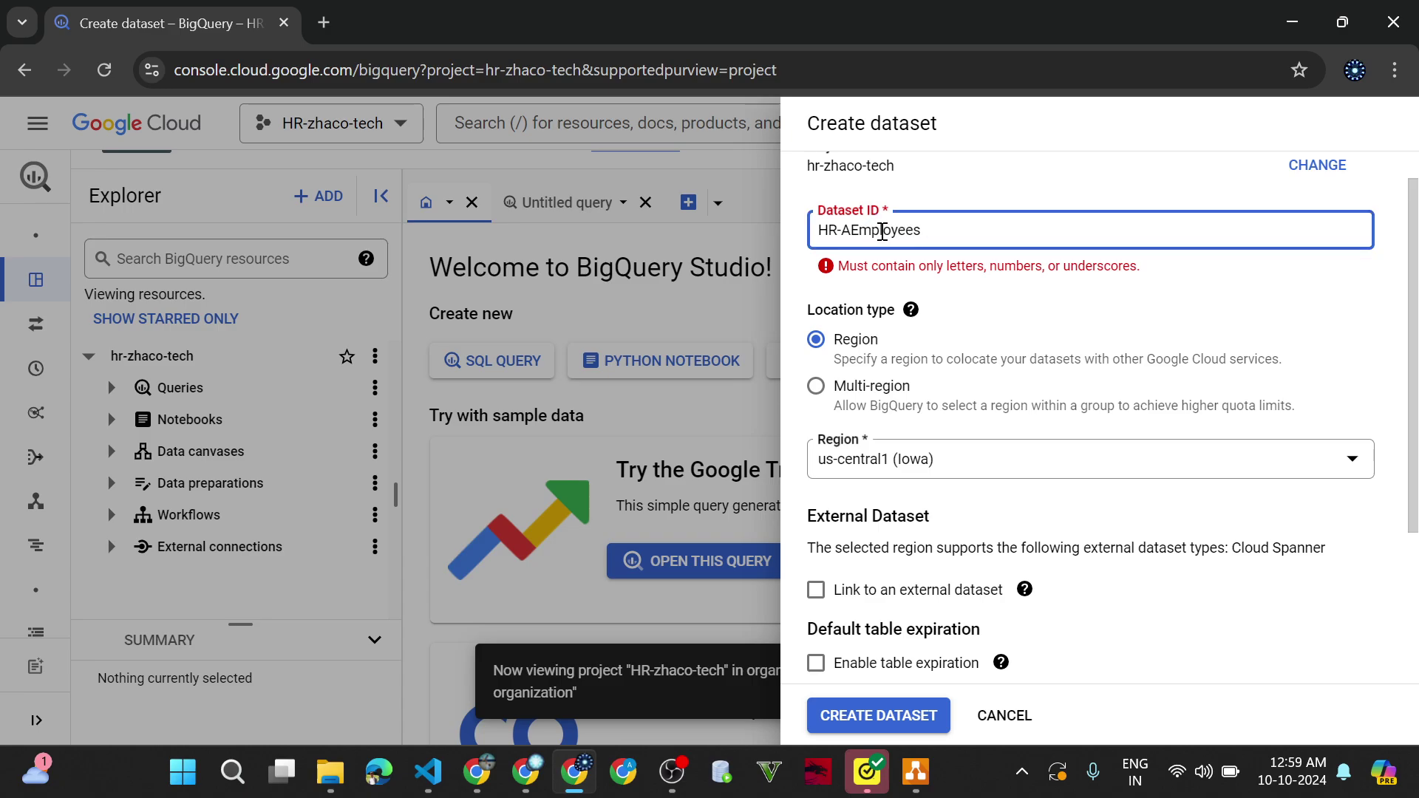
pyautogui.write('_')
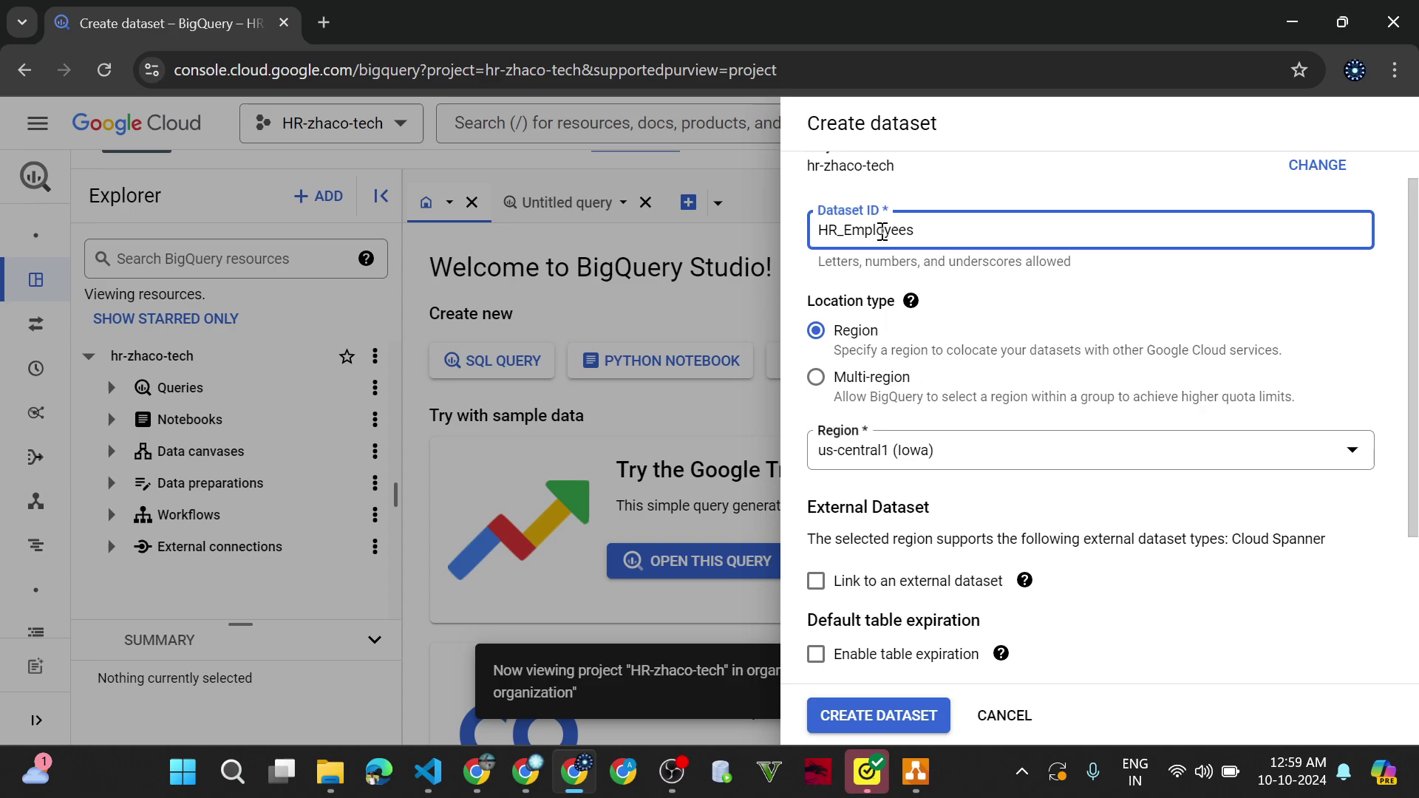
pyautogui.press('Delete')
pyautogui.press('Delete')
pyautogui.press('Delete')
pyautogui.press('Delete')
pyautogui.press('Delete')
pyautogui.press('Delete')
pyautogui.write('dataset')
pyautogui.press('BackSpace')
pyautogui.press('BackSpace')
pyautogui.scroll(-2, 916, 452)
pyautogui.scroll(-1, 922, 392)
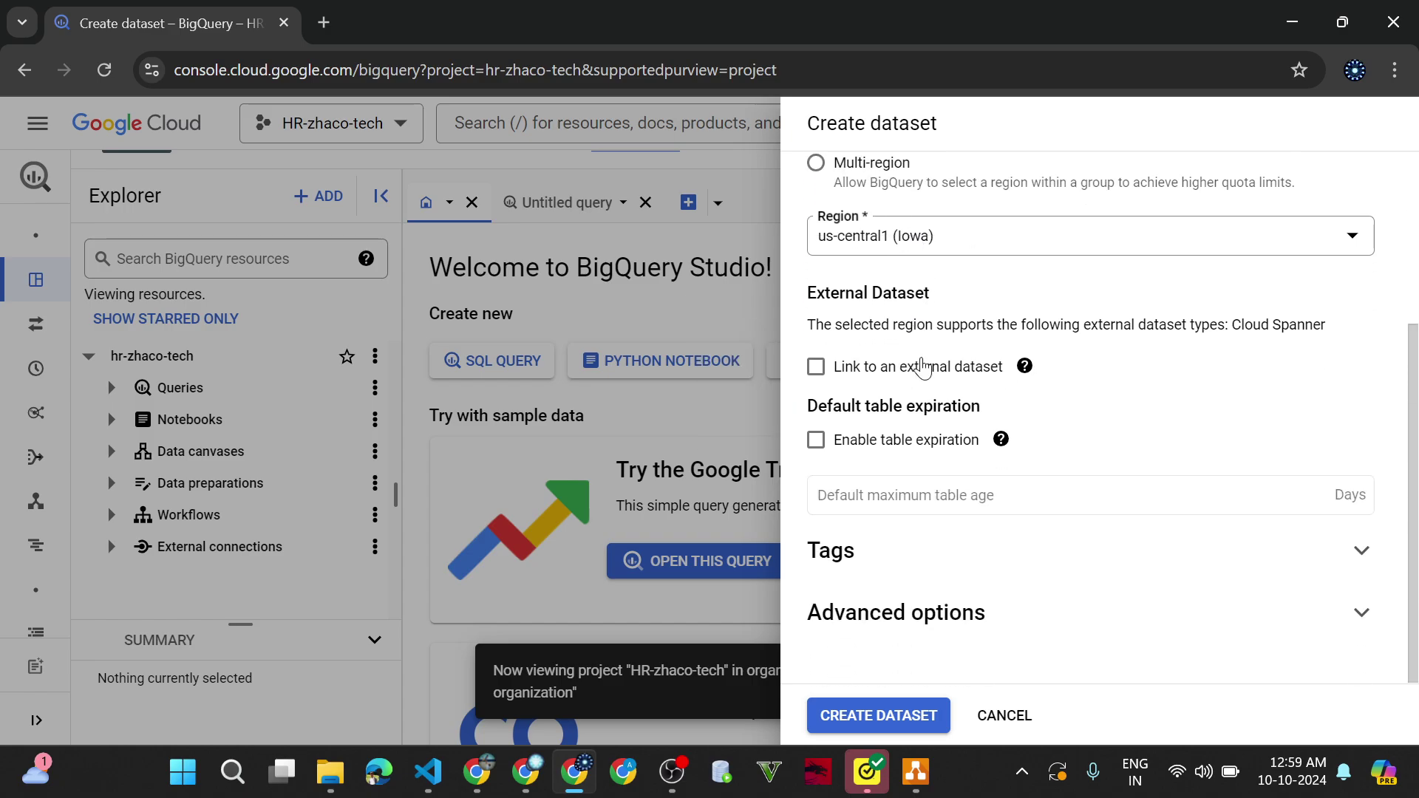
pyautogui.click(887, 717)
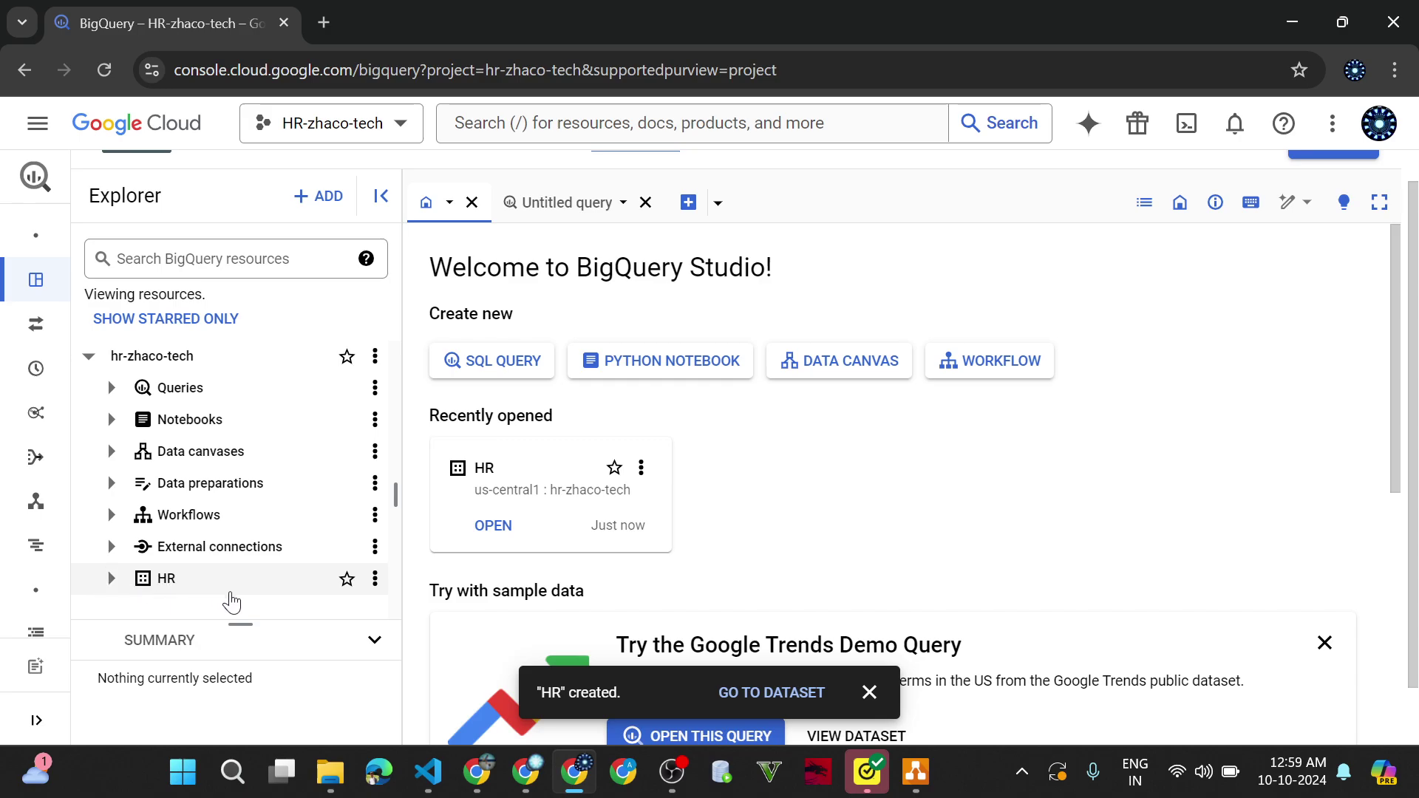
# Step: Collapse the Summary section below the Explorer resources and expand the HR dataset
pyautogui.scroll(-1, 229, 592)
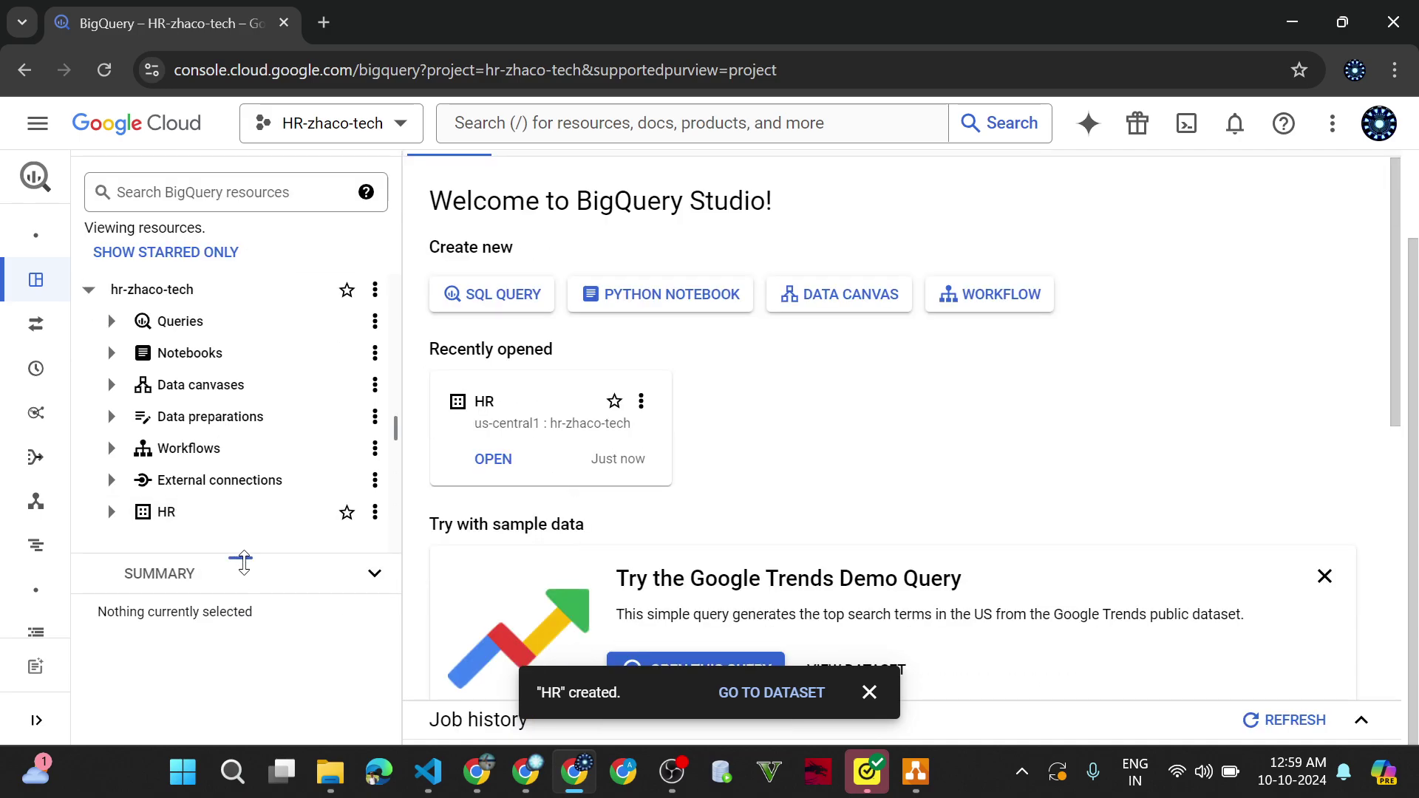
pyautogui.moveTo(241, 558); pyautogui.dragTo(247, 668)
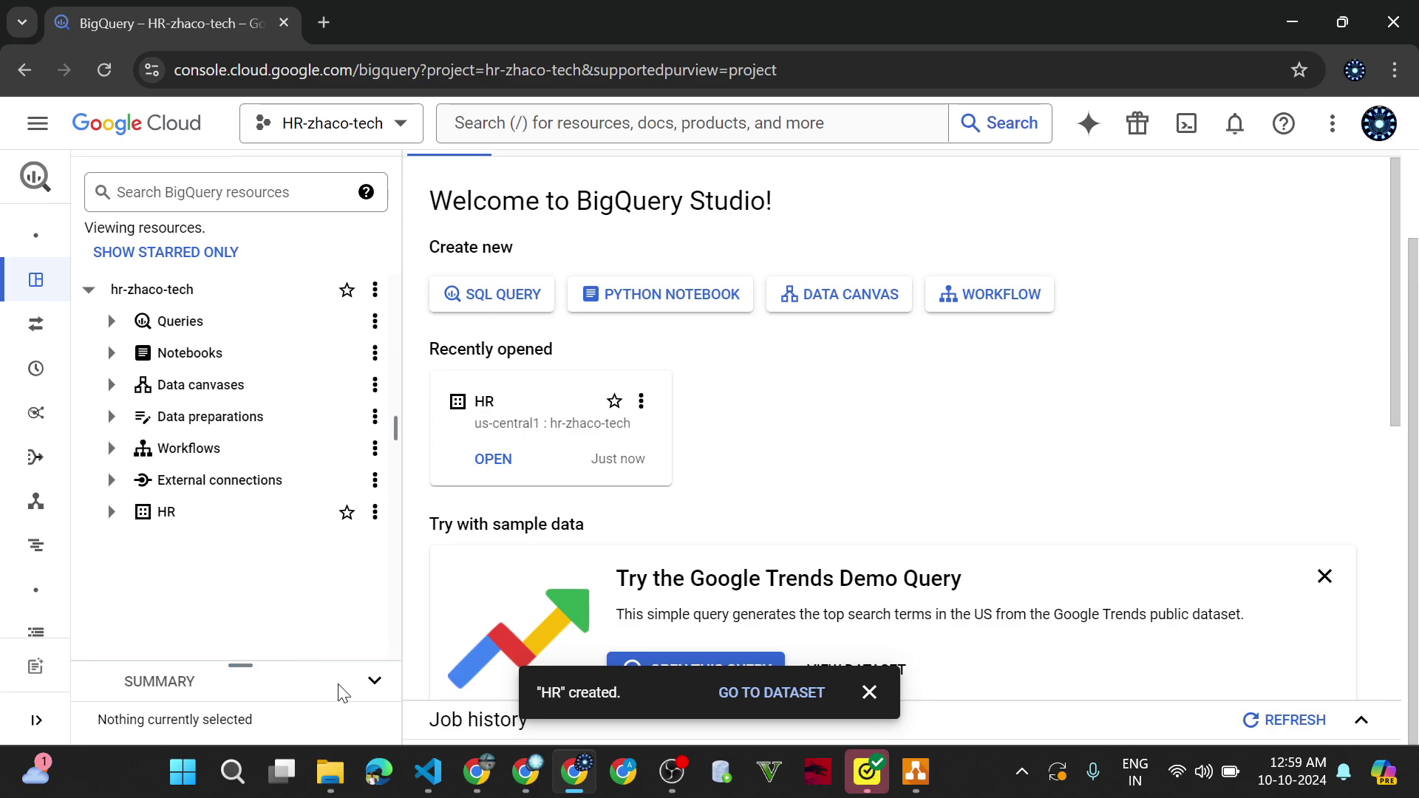
pyautogui.click(374, 681)
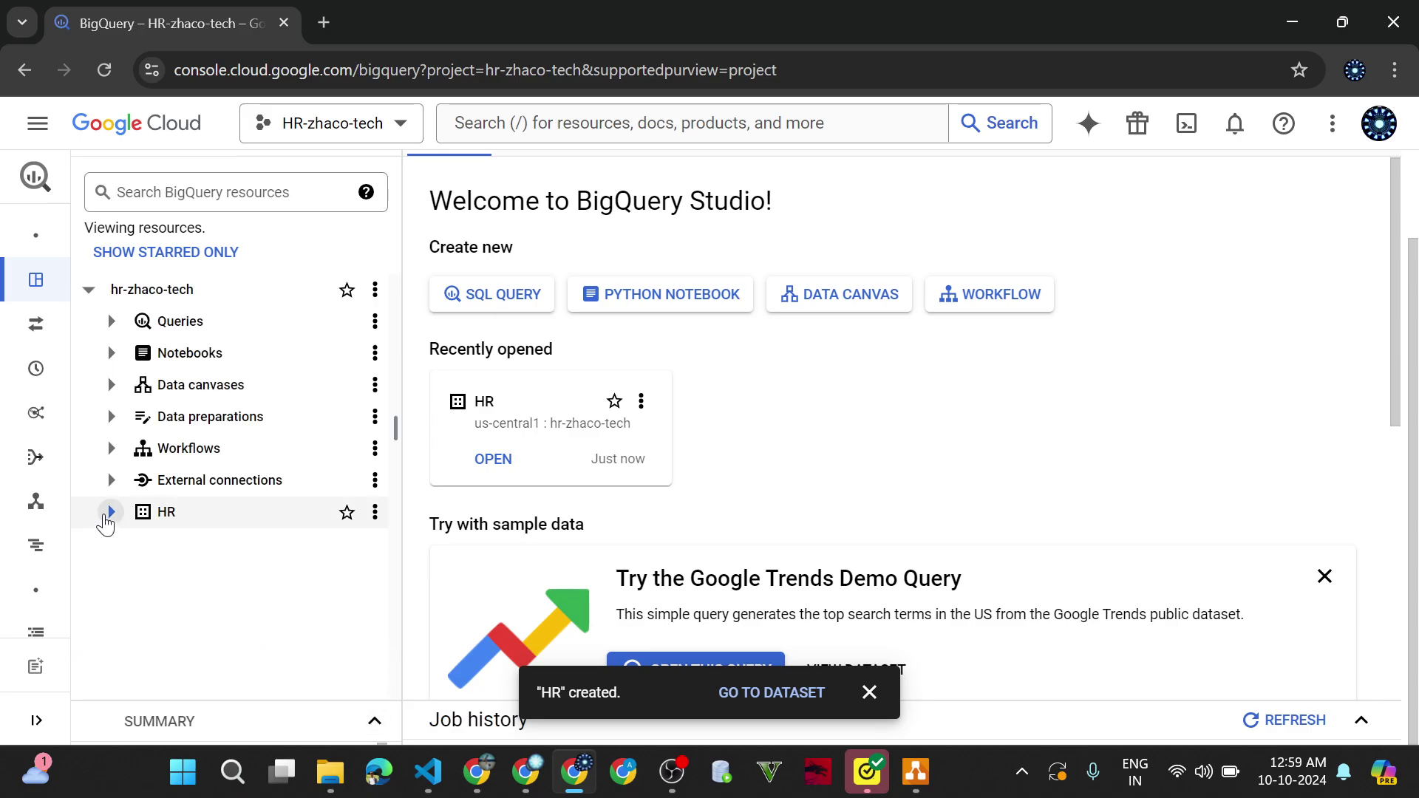
pyautogui.click(111, 511)
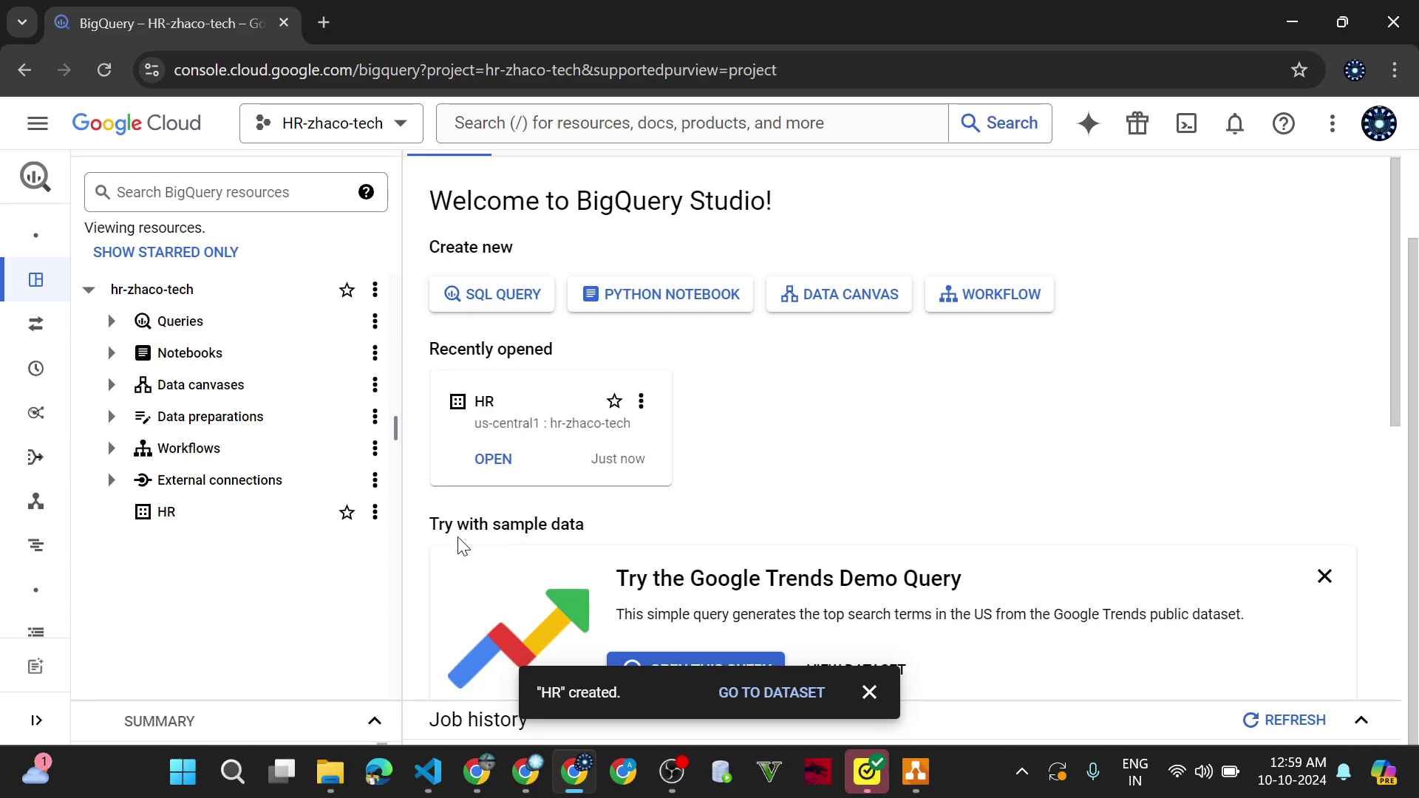
# Step: Open a new SQL query from the Welcome to BigQuery Studio page
pyautogui.click(484, 293)
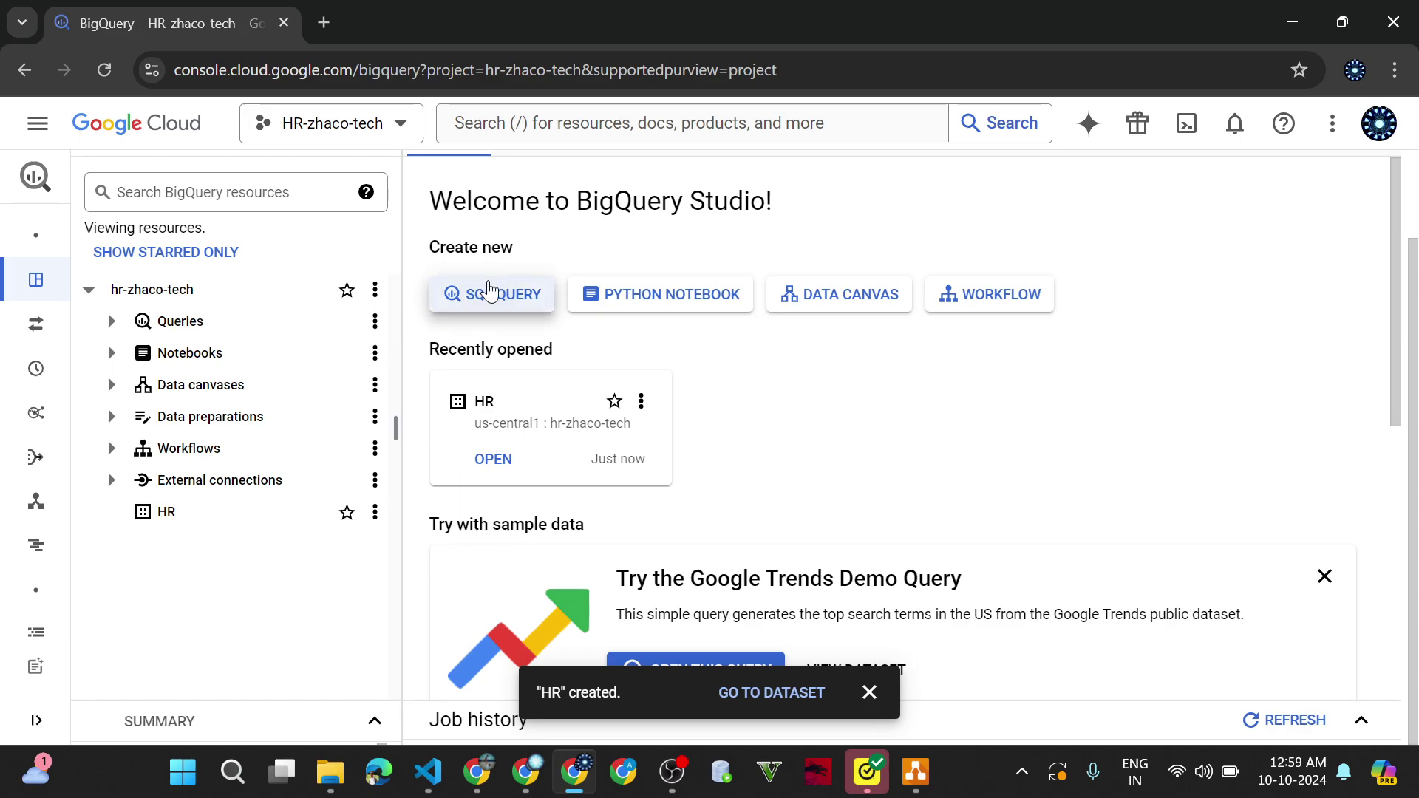